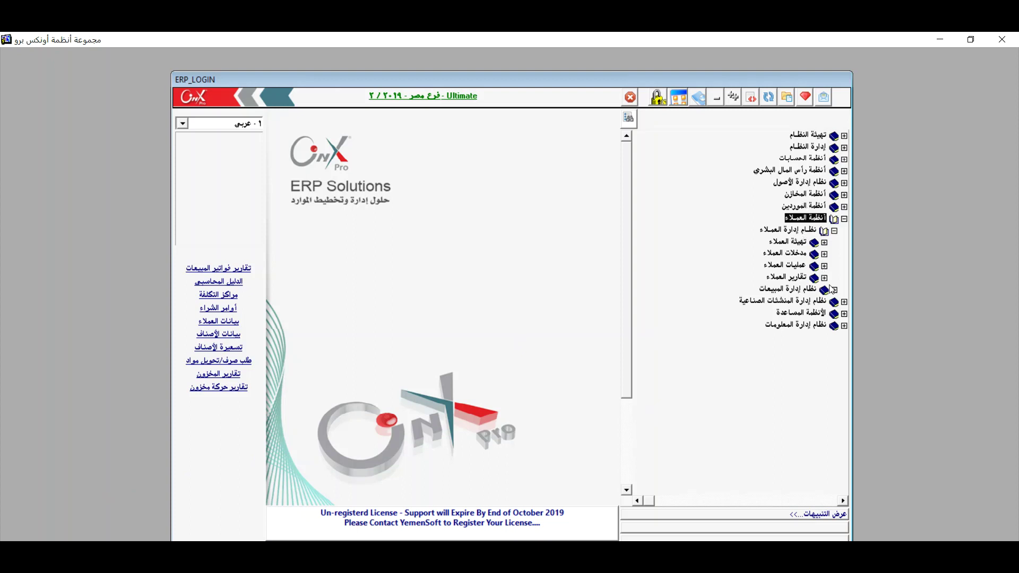
Open the طلبات الخصومات الإضافية لفواتير المبيعات form from the customer operations (عمليات العملاء) and start a new request.
{"action": "left_click", "coordinate": [824, 266]}
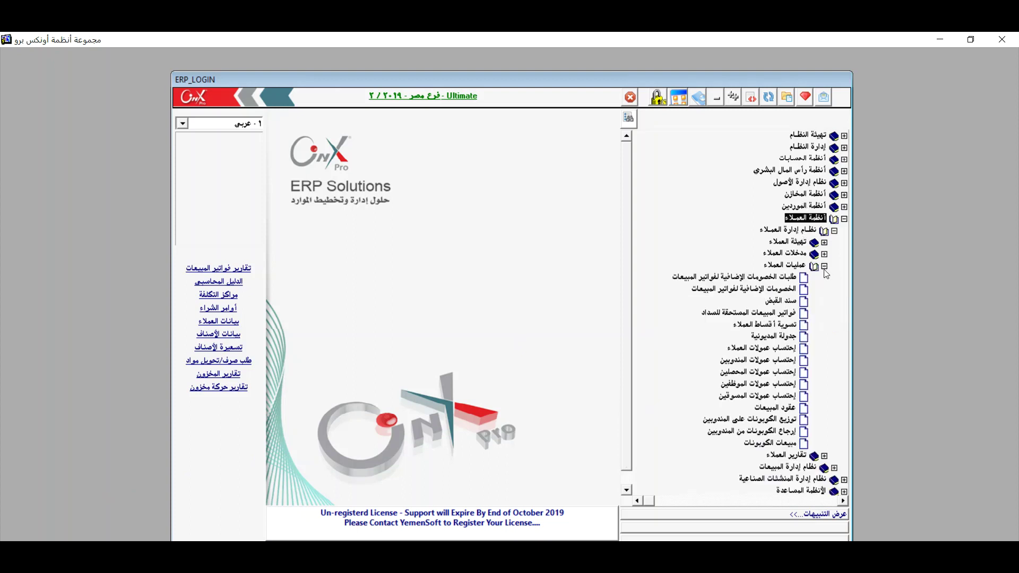
{"action": "left_click", "coordinate": [790, 277]}
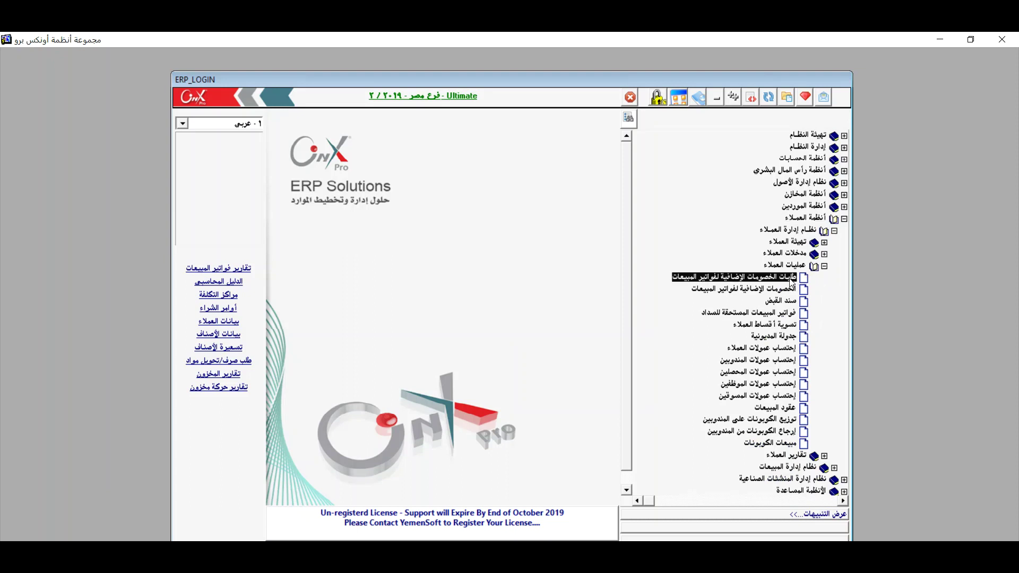
{"action": "left_click", "coordinate": [791, 283]}
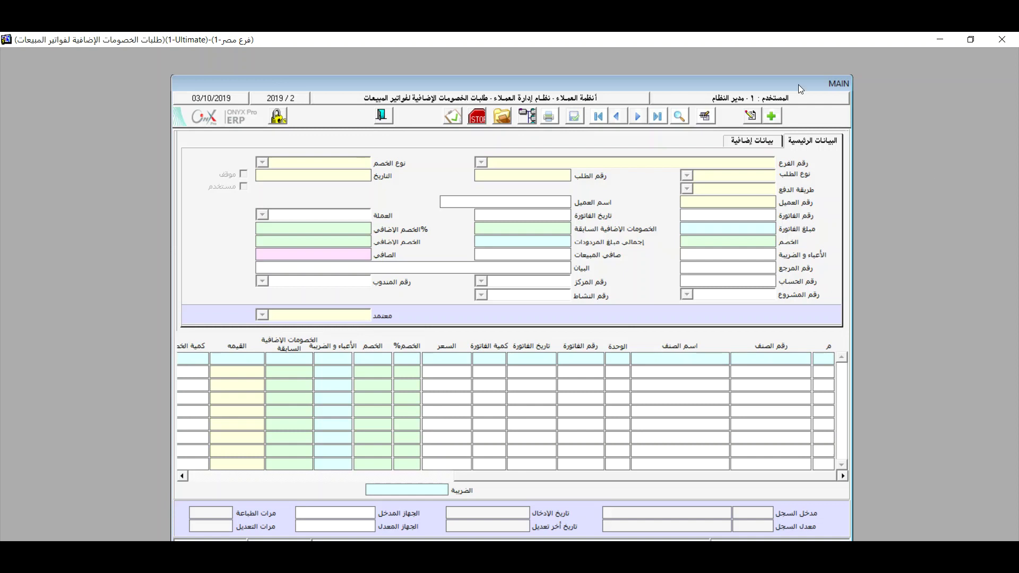
{"action": "left_click", "coordinate": [773, 115]}
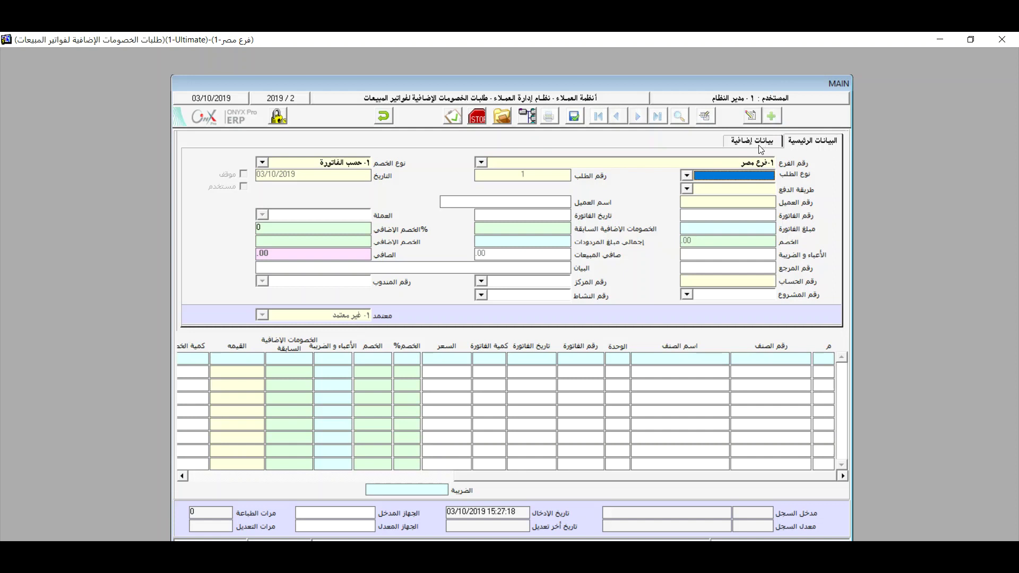
Set the request's branch to 1- فرع مصر and its request type to 1- طلب خصم إضافي.
{"action": "left_click", "coordinate": [482, 163]}
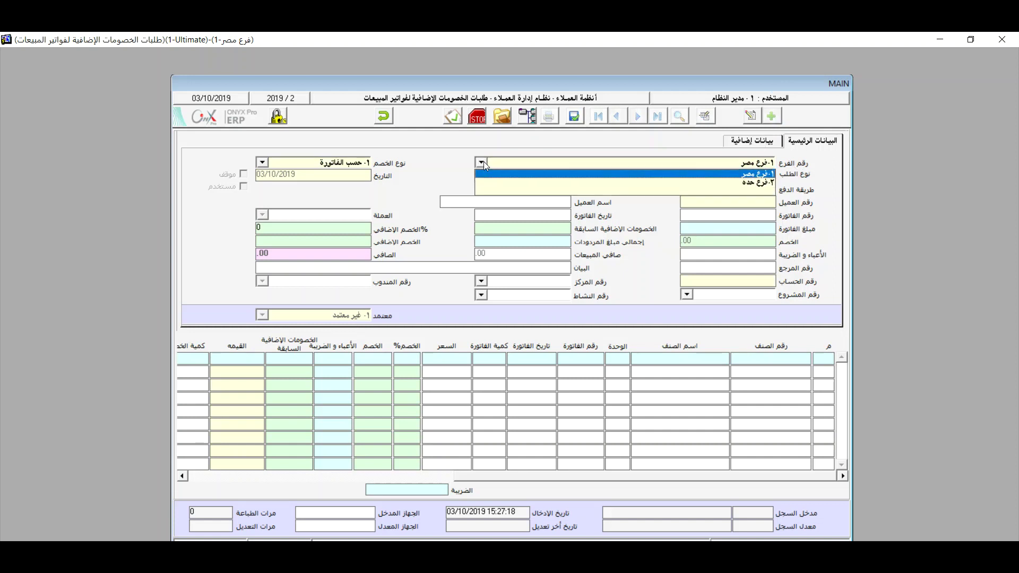
{"action": "left_click", "coordinate": [757, 174]}
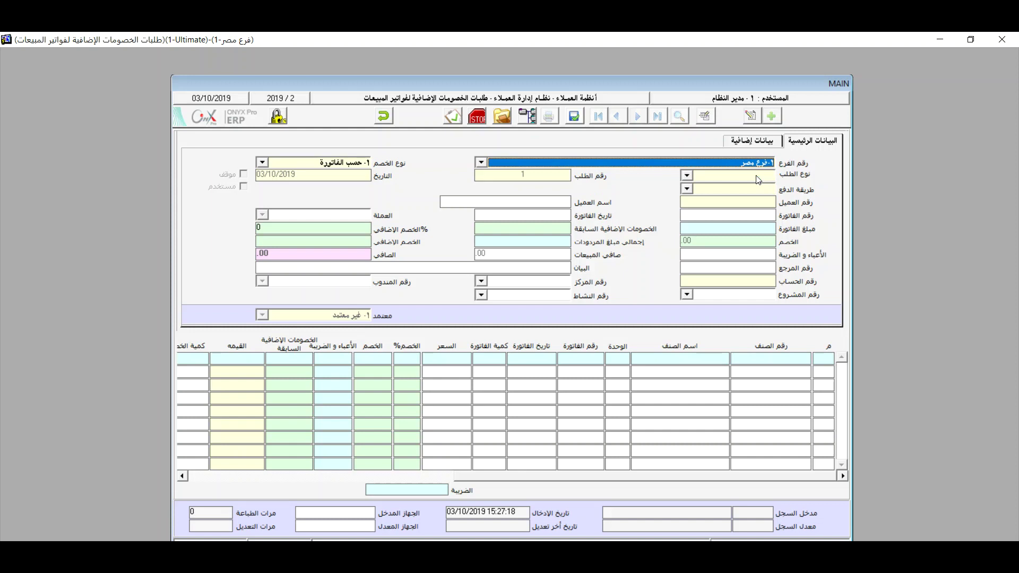
{"action": "left_click", "coordinate": [687, 175]}
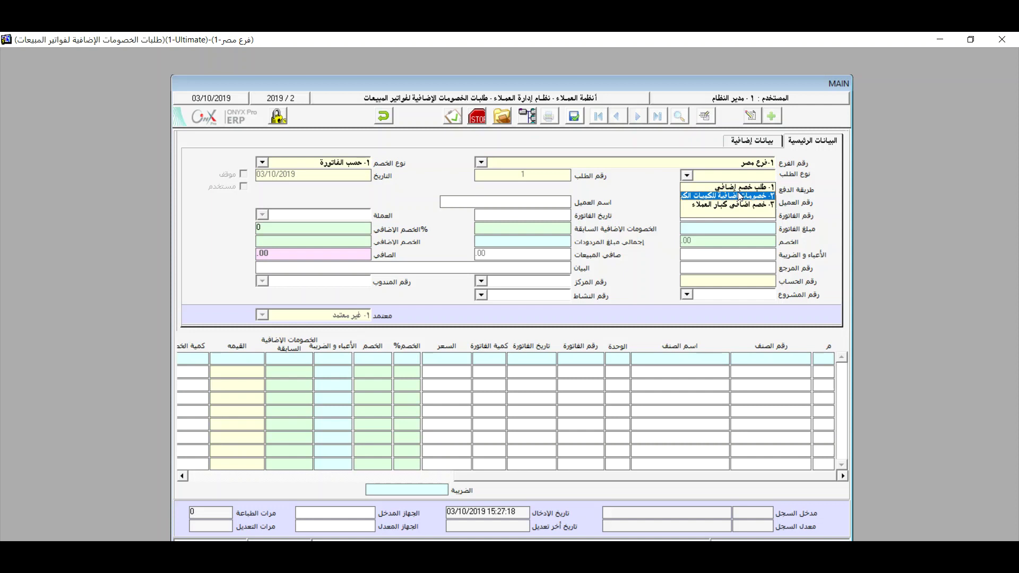
{"action": "left_click", "coordinate": [752, 190]}
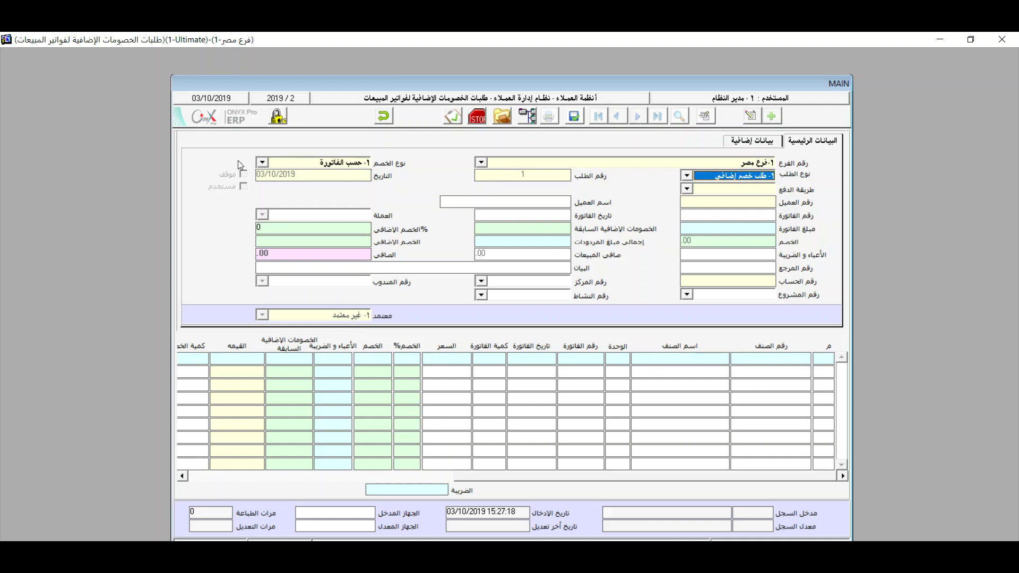
Try the discount type 2- حسب الصنف to compare the form's fields, and restore it to 1- حسب الفاتورة.
{"action": "left_click", "coordinate": [268, 163]}
{"action": "left_click", "coordinate": [267, 162]}
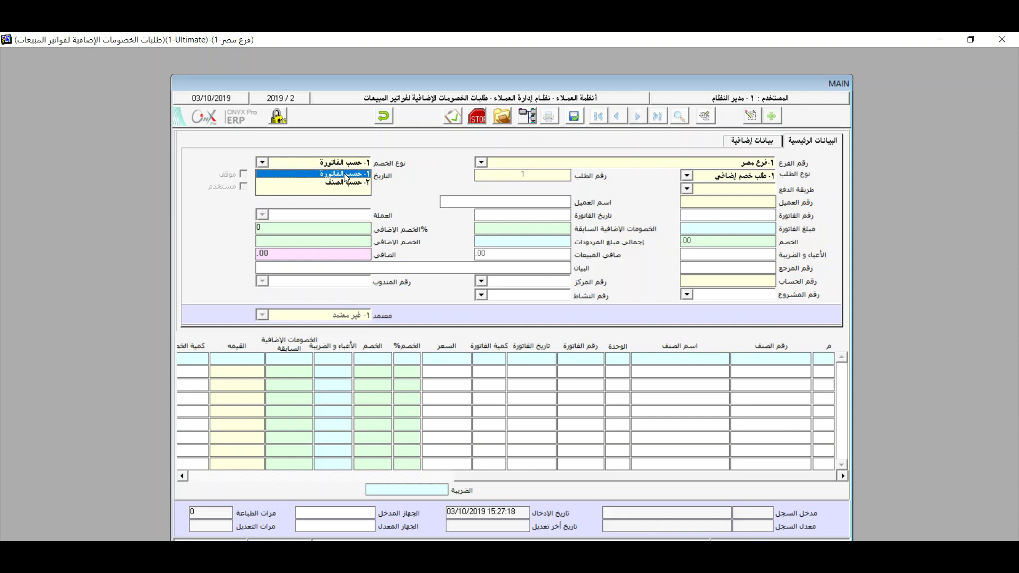
{"action": "left_click", "coordinate": [346, 175]}
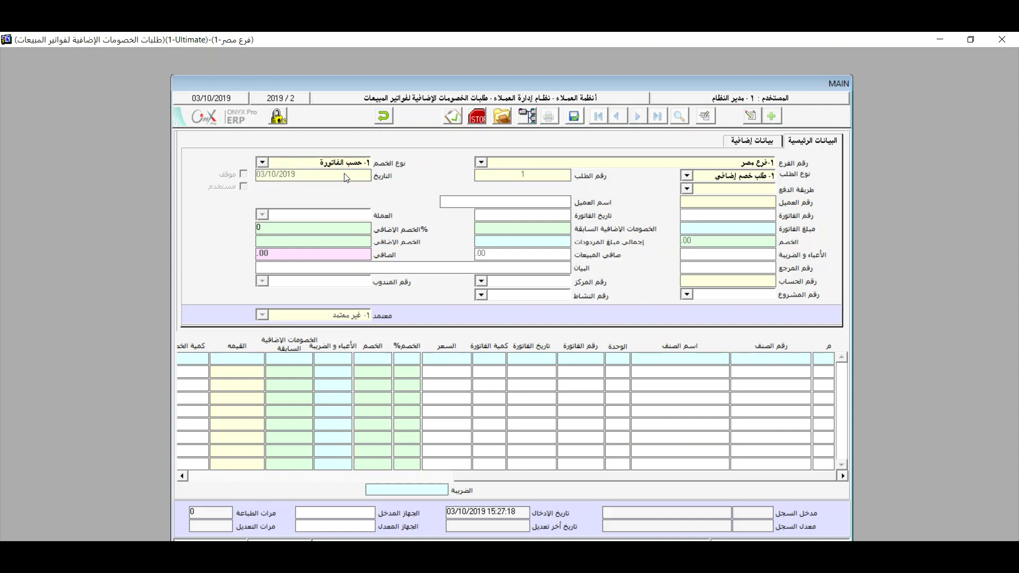
{"action": "left_click", "coordinate": [338, 228]}
{"action": "left_click", "coordinate": [263, 161]}
{"action": "left_click", "coordinate": [321, 189]}
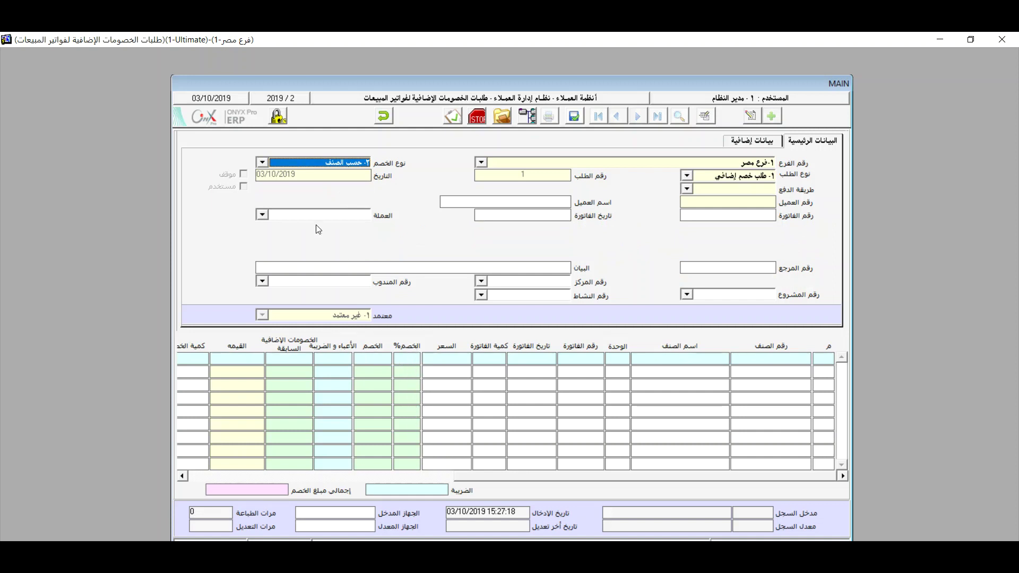
{"action": "left_click", "coordinate": [265, 160]}
{"action": "left_click", "coordinate": [337, 175]}
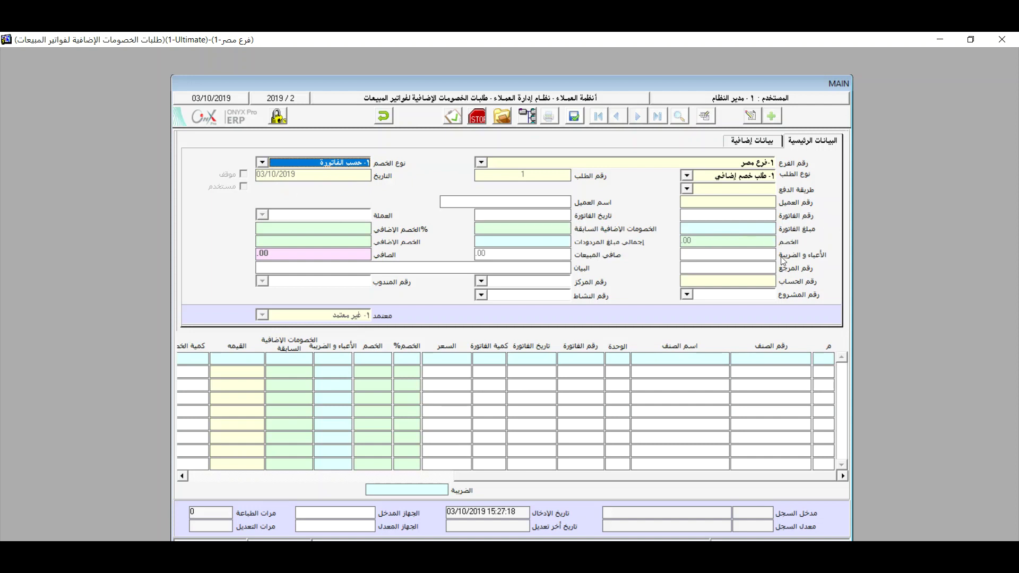
Set the payment method to 4- آجل and choose شركة مكة from the customer list.
{"action": "left_click", "coordinate": [687, 189]}
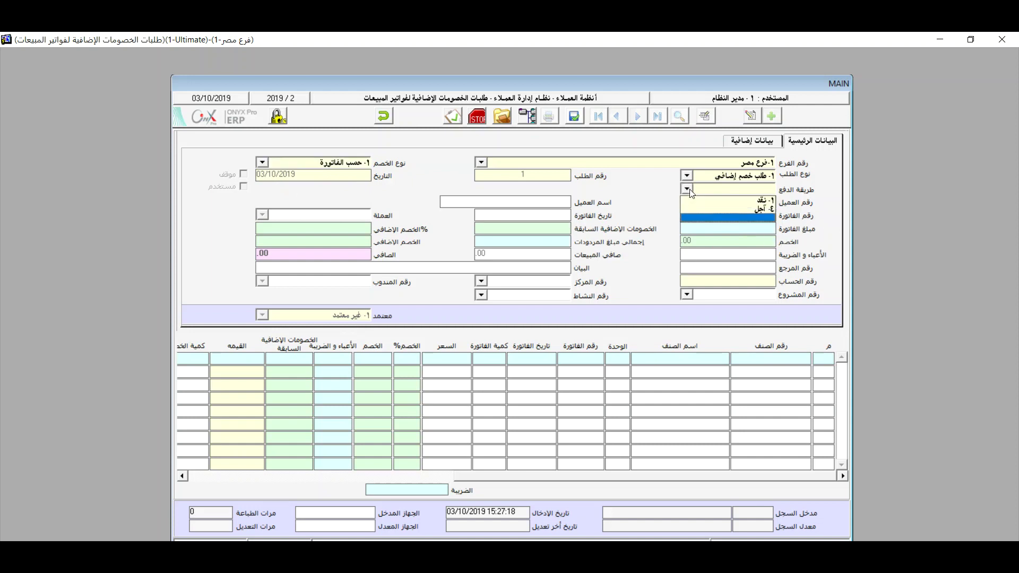
{"action": "left_click", "coordinate": [735, 209]}
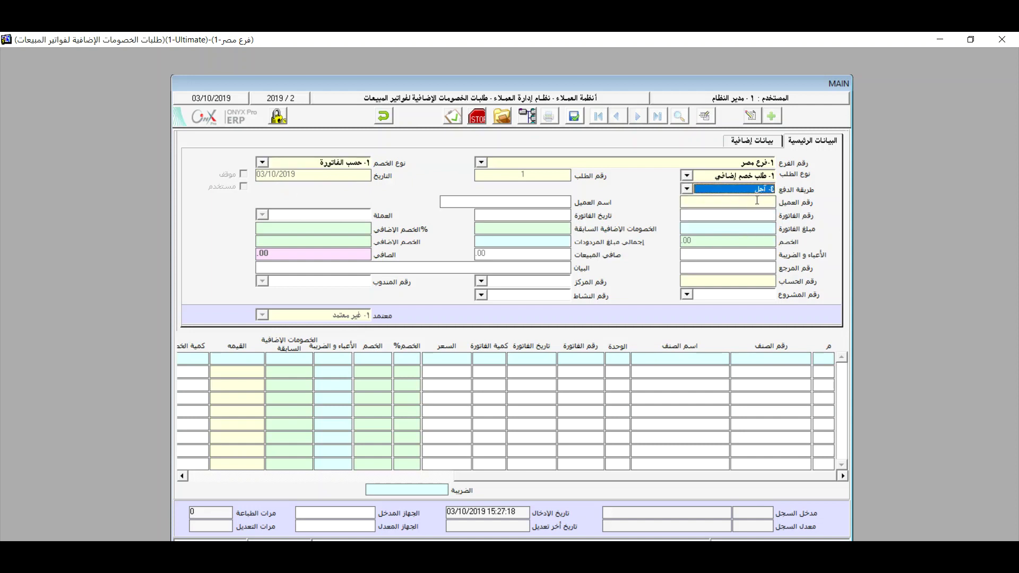
{"action": "left_click", "coordinate": [748, 202]}
{"action": "double_click", "coordinate": [747, 202]}
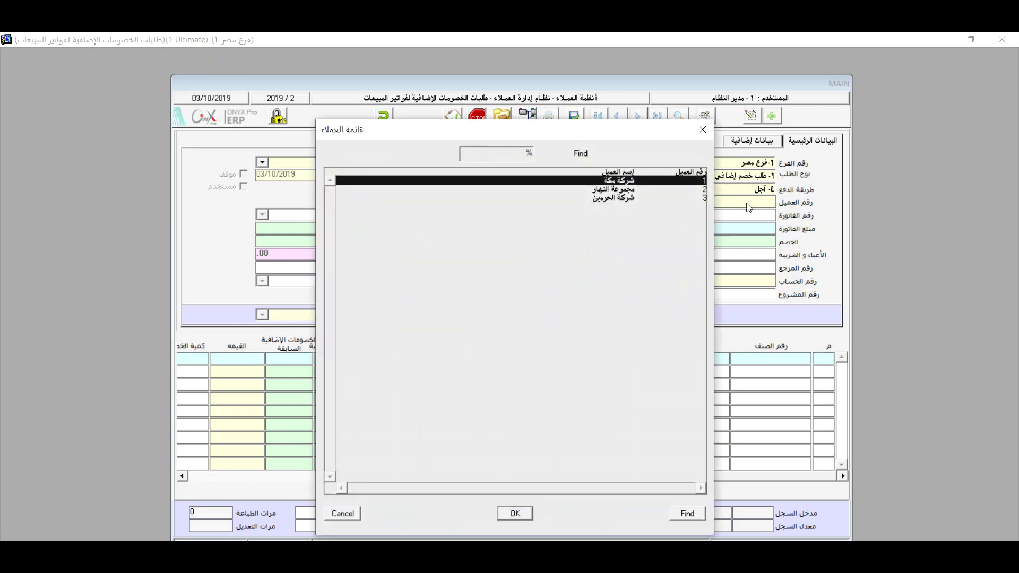
{"action": "double_click", "coordinate": [662, 183]}
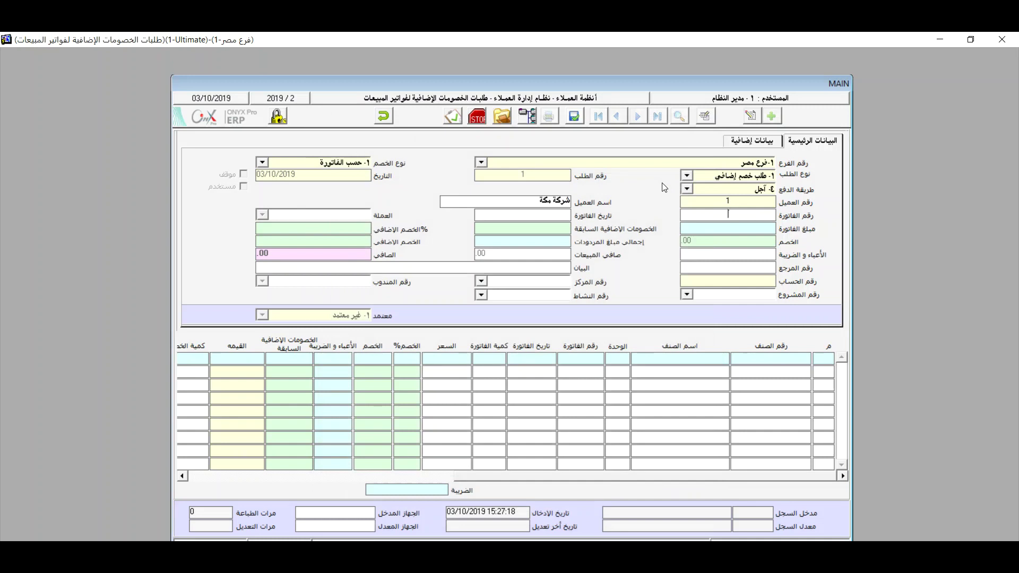
Pick the customer's second listed credit invoice, dated 03/10/2019, from the sales invoice list.
{"action": "key", "text": "F9"}
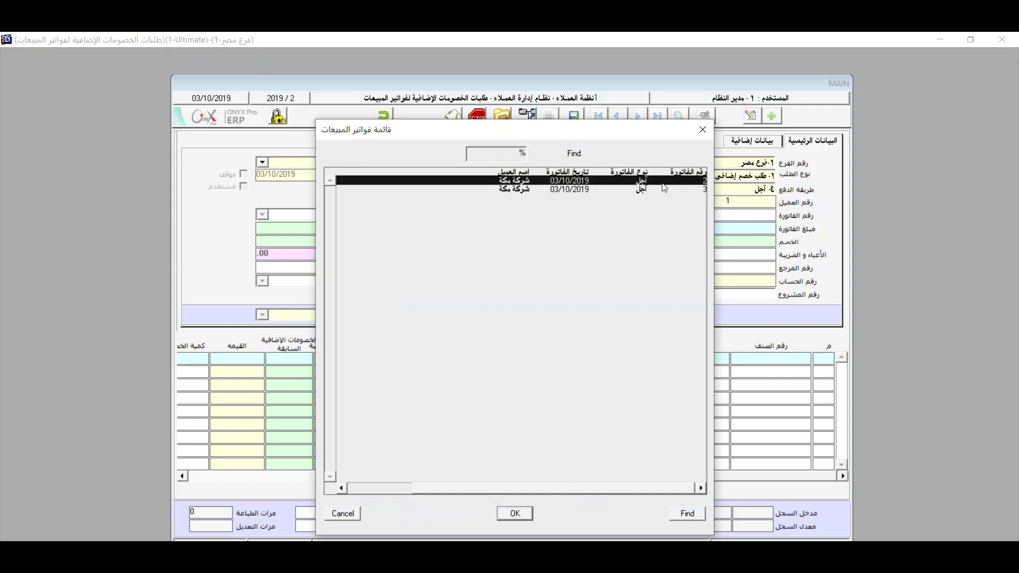
{"action": "left_click", "coordinate": [673, 190]}
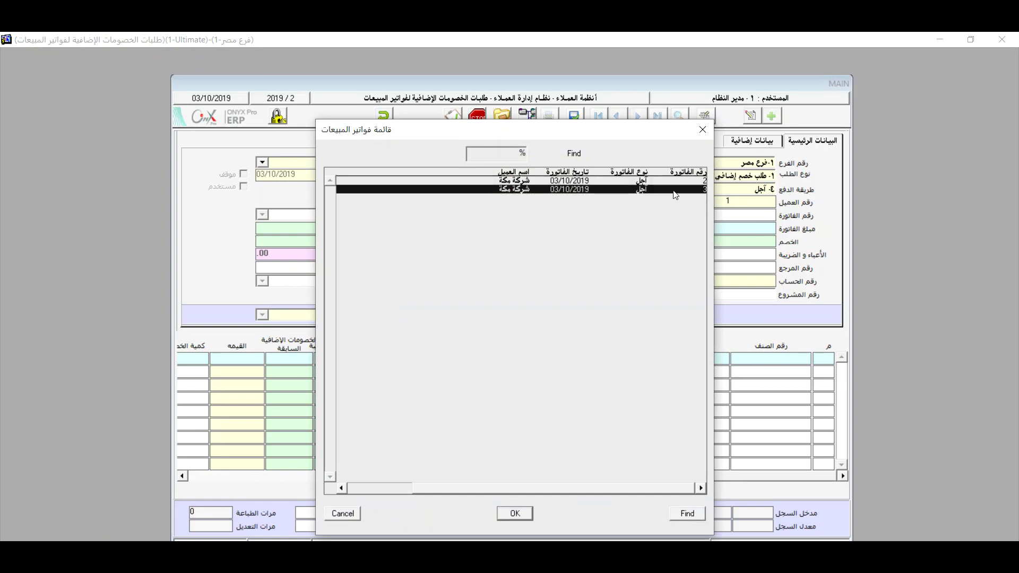
{"action": "left_click", "coordinate": [674, 183]}
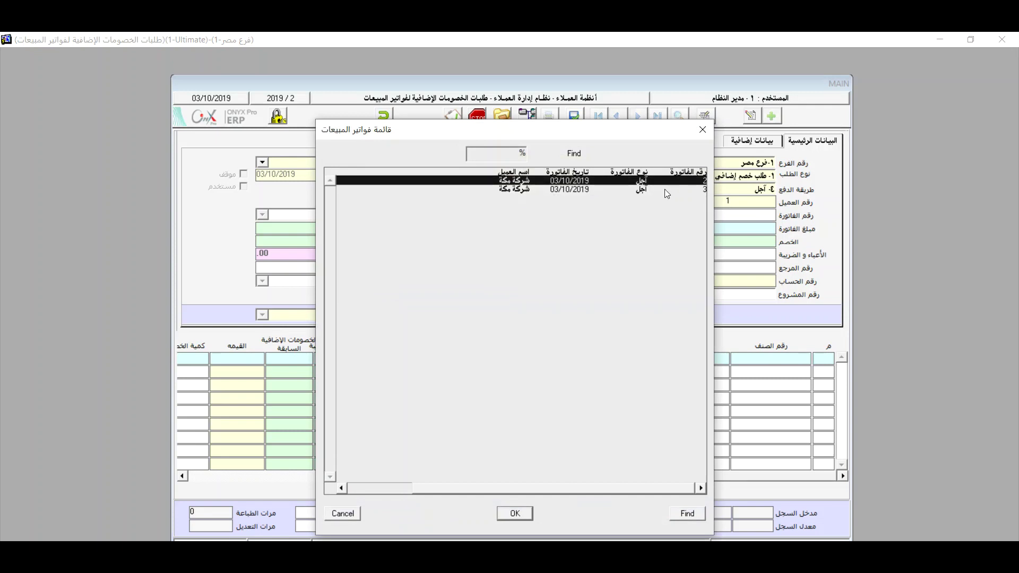
{"action": "double_click", "coordinate": [664, 189]}
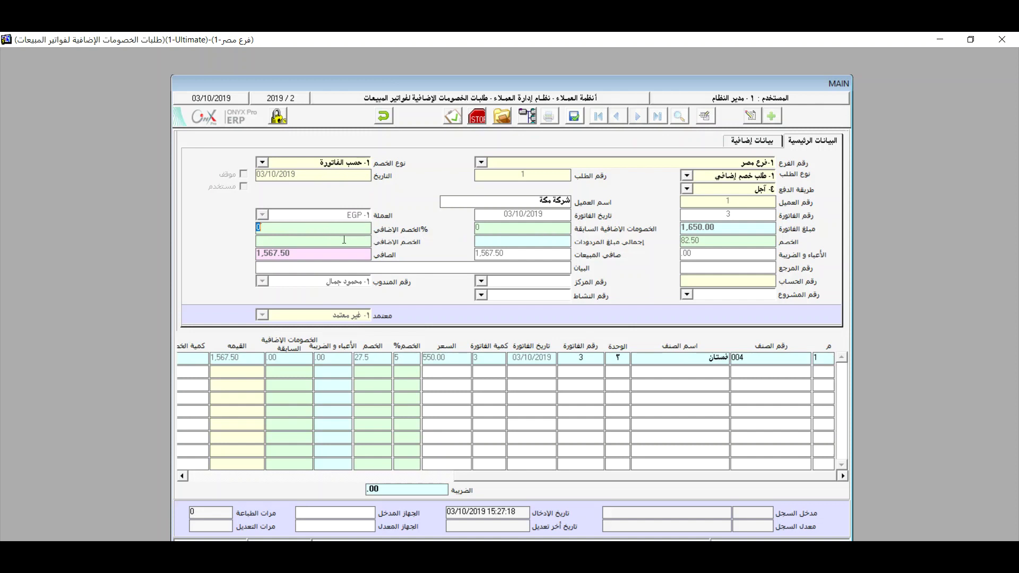
Leave the additional discount percentage unedited and set the additional discount amount to 67.5.
{"action": "key", "text": "Return"}
{"action": "double_click", "coordinate": [291, 242]}
{"action": "type", "text": "67.5"}
{"action": "key", "text": "Return"}
Switch the filled-in request's discount type to 2- حسب الصنف and return it to 1- حسب الفاتورة.
{"action": "left_click", "coordinate": [263, 162]}
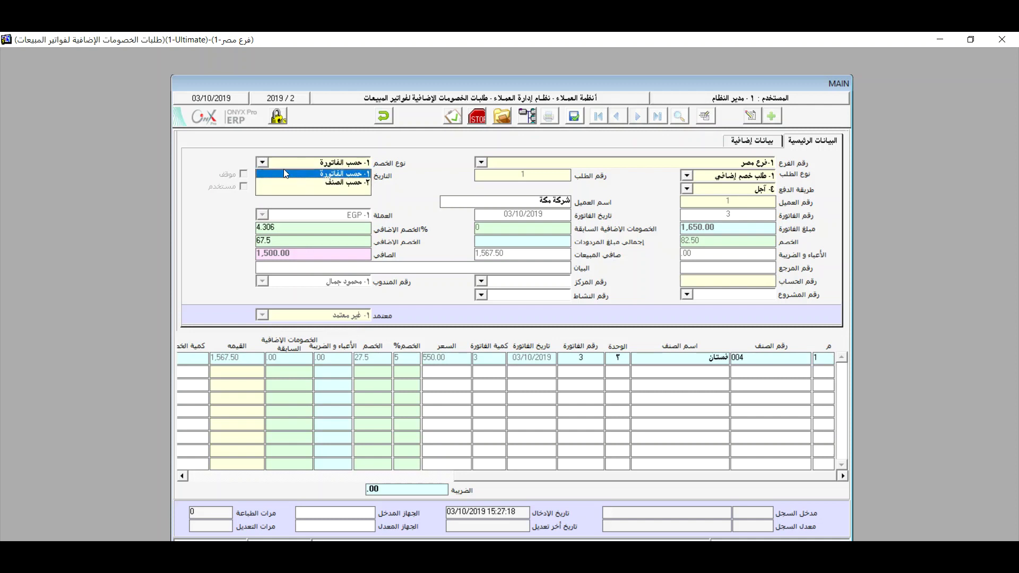
{"action": "left_click", "coordinate": [320, 181]}
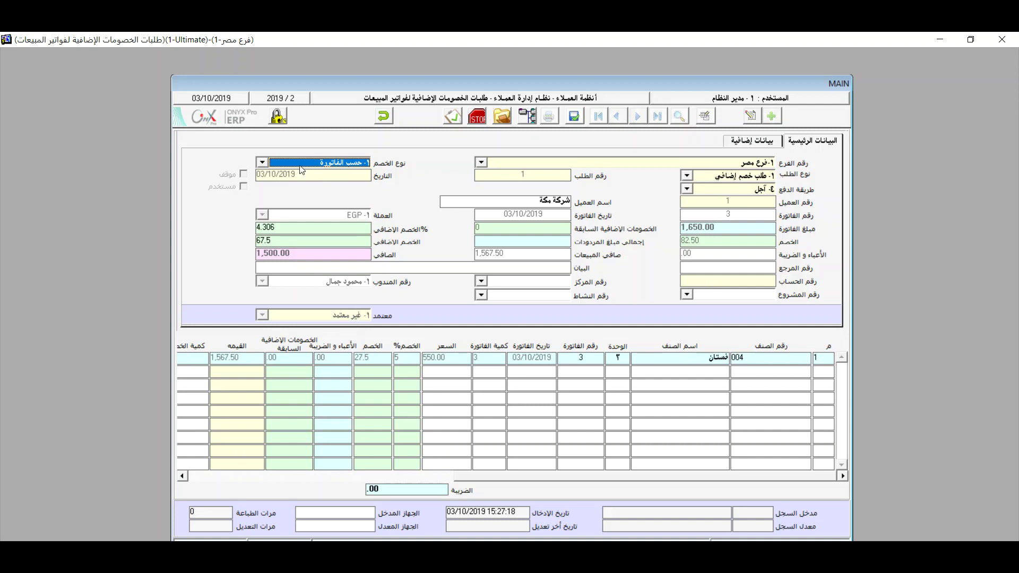
{"action": "left_click", "coordinate": [262, 163]}
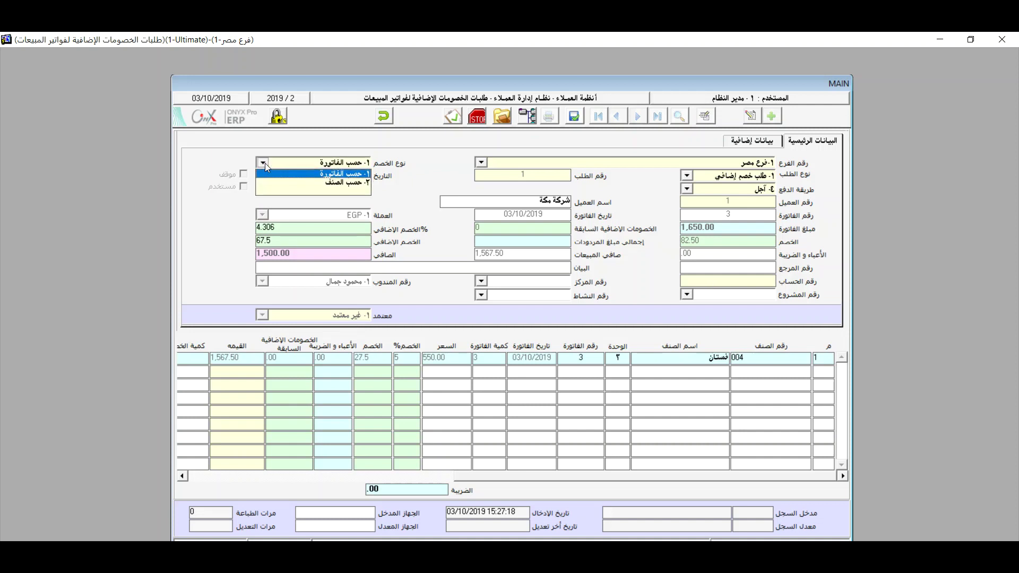
{"action": "left_click", "coordinate": [331, 182]}
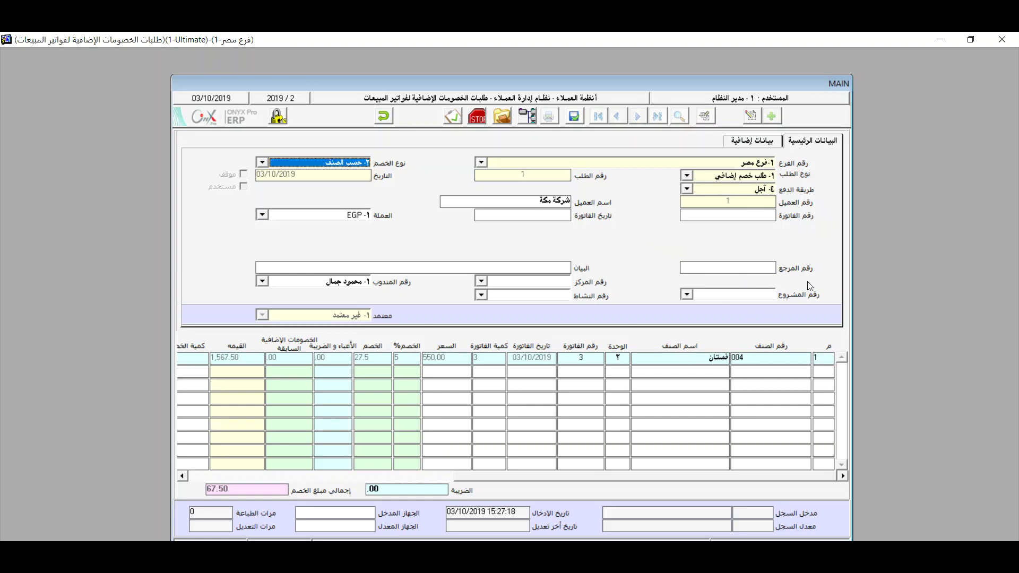
{"action": "left_click", "coordinate": [263, 162]}
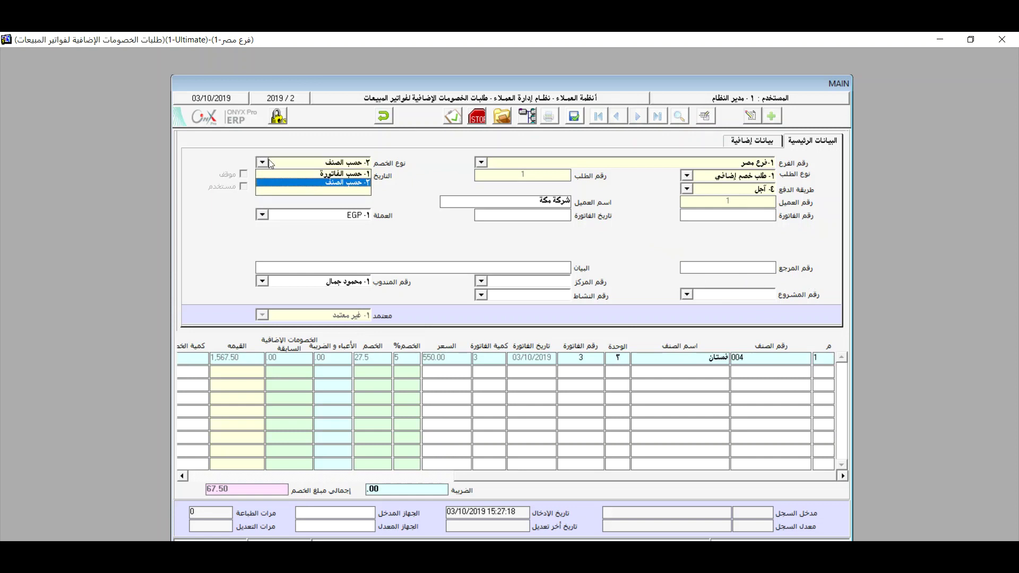
{"action": "left_click", "coordinate": [333, 177]}
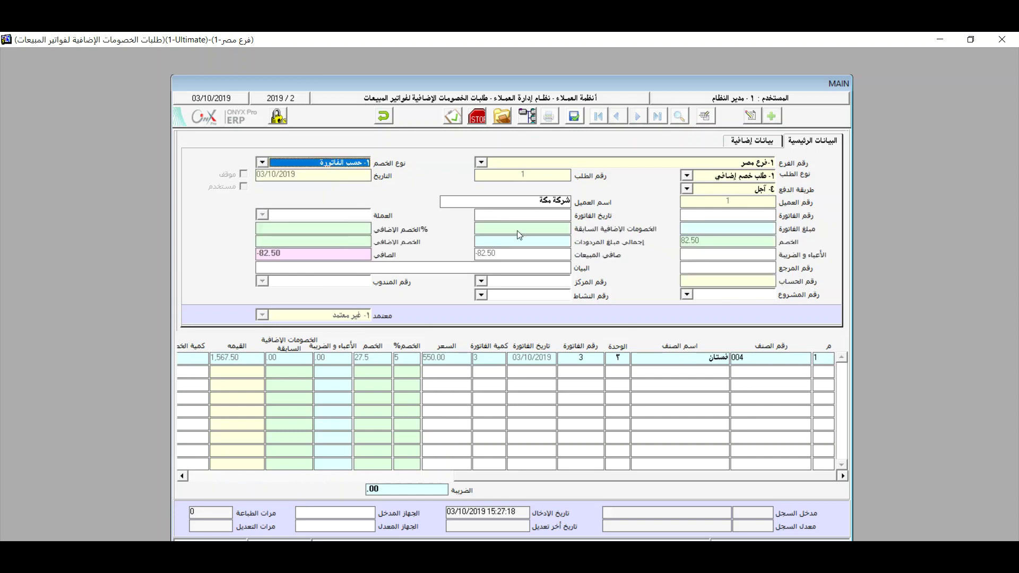
Search the account list for خصم, assign the خصم مسموح به account to the request, and save it.
{"action": "double_click", "coordinate": [723, 281]}
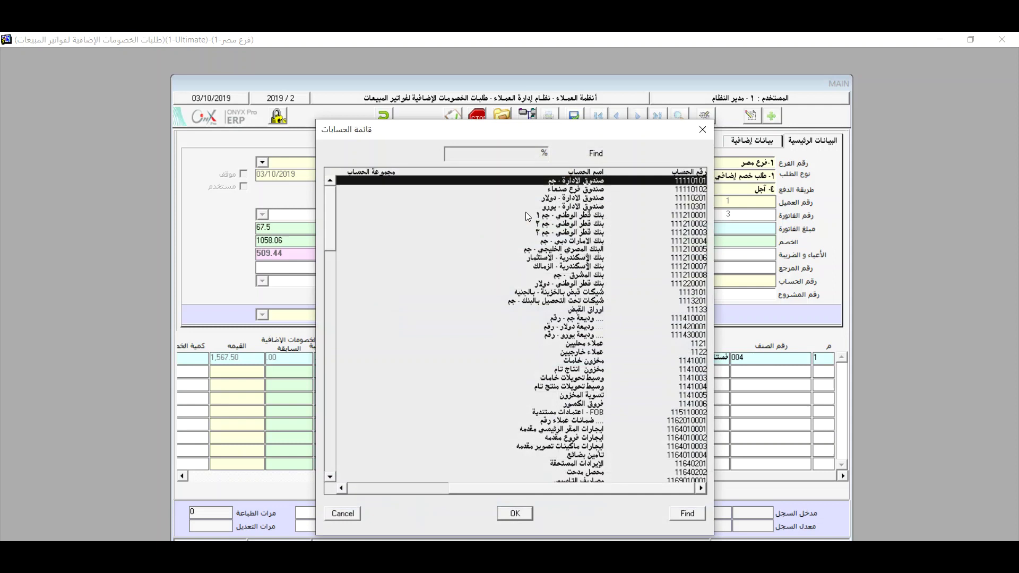
{"action": "left_click", "coordinate": [490, 155]}
{"action": "type", "text": "خصم"}
{"action": "key", "text": "Return"}
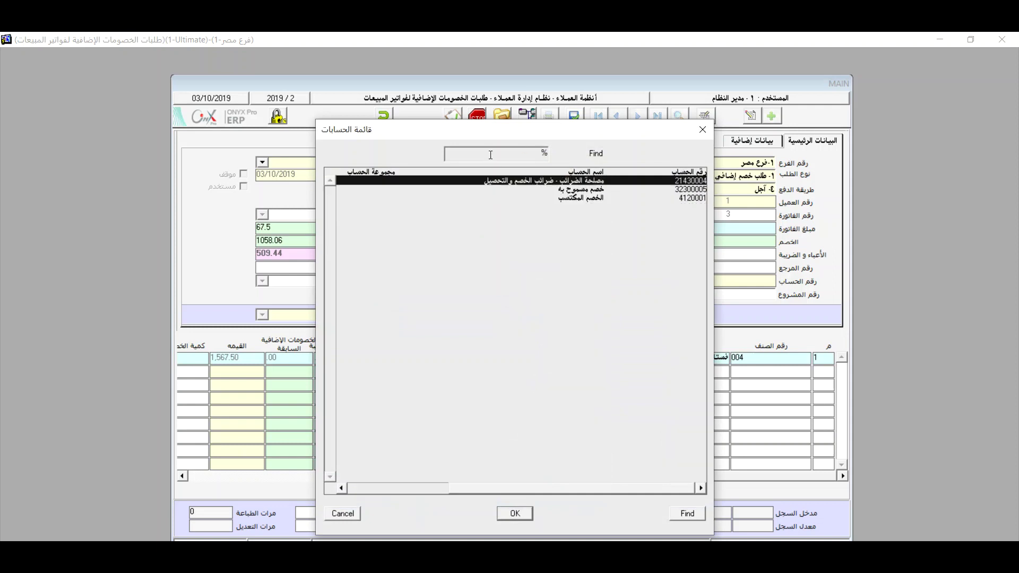
{"action": "double_click", "coordinate": [591, 189]}
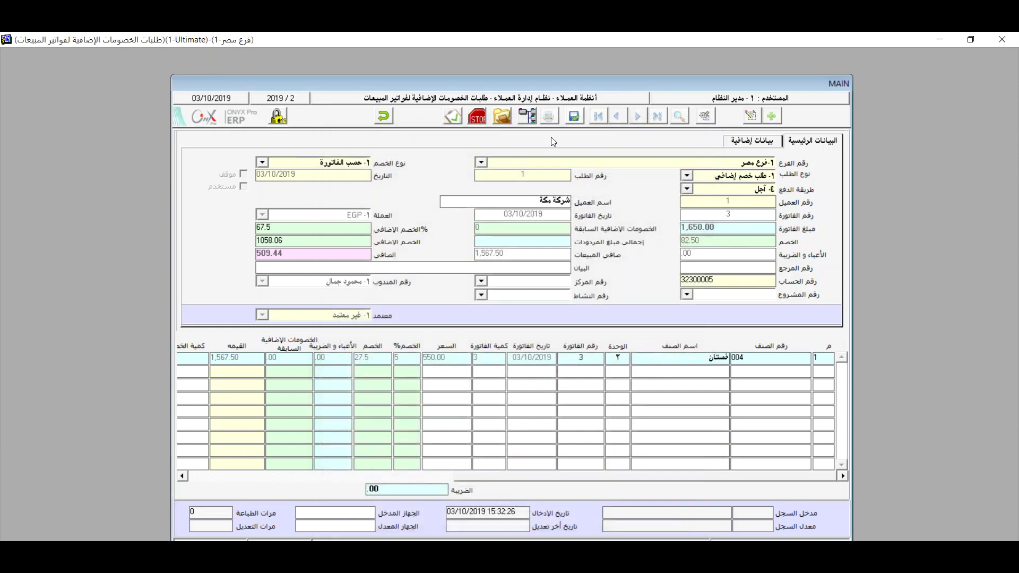
{"action": "left_click", "coordinate": [575, 118]}
{"action": "left_click_drag", "start_coordinate": [578, 474], "coordinate": [369, 484]}
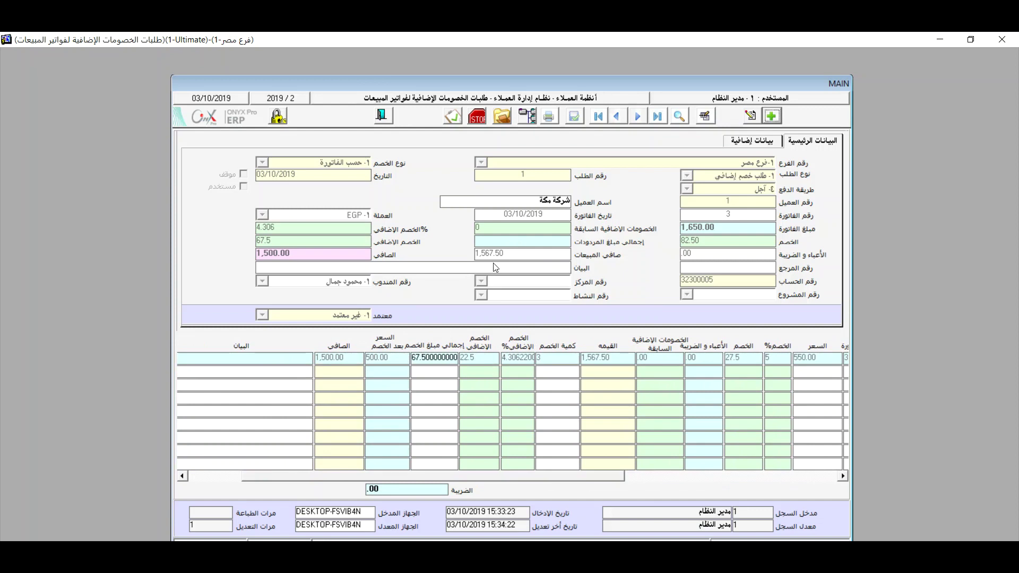
Set the saved request's approval status to 2- معتمد, save the approval and close the approval window.
{"action": "left_click", "coordinate": [453, 116]}
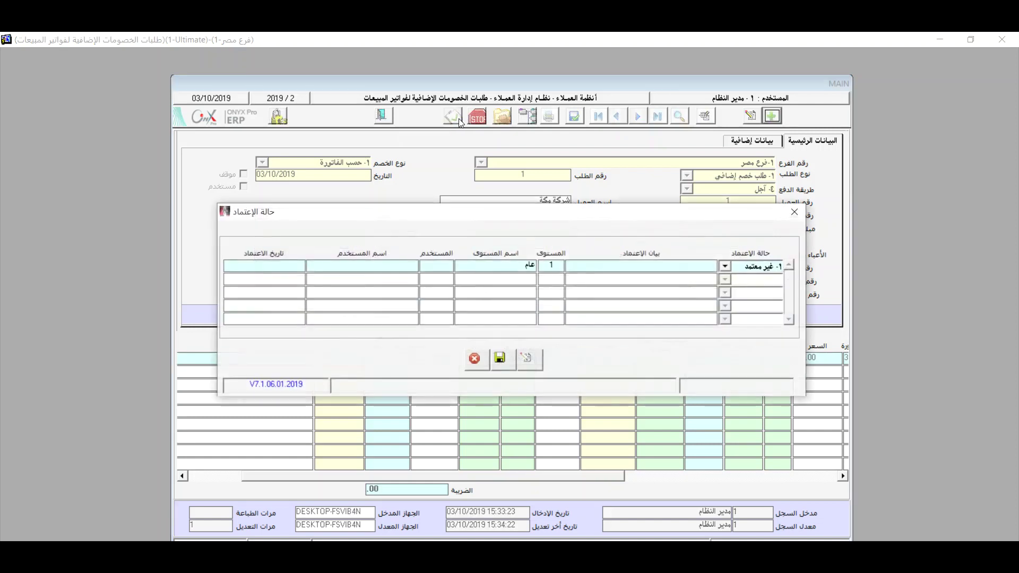
{"action": "left_click", "coordinate": [726, 266]}
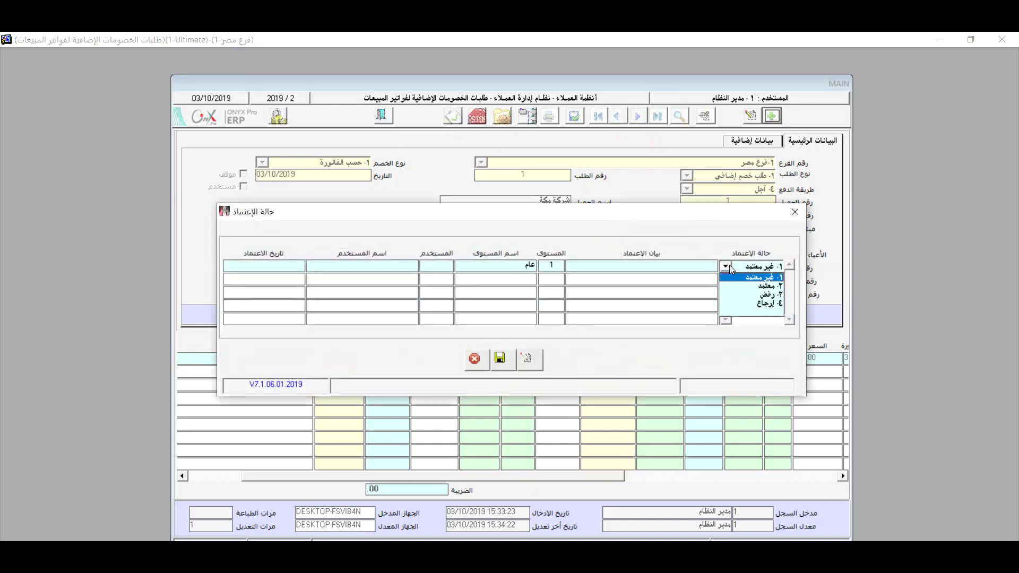
{"action": "left_click", "coordinate": [755, 286]}
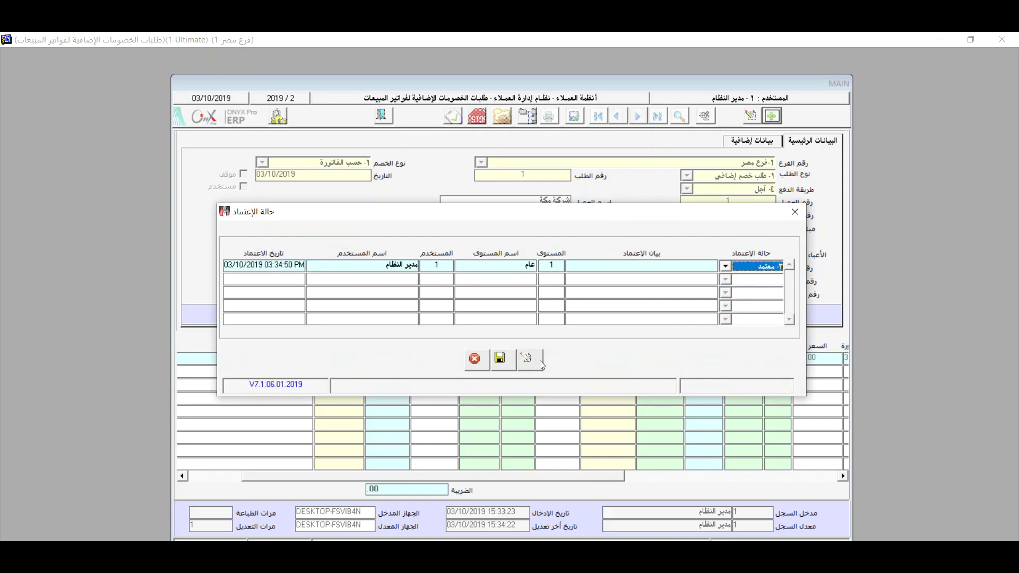
{"action": "left_click", "coordinate": [504, 359]}
{"action": "left_click", "coordinate": [474, 360]}
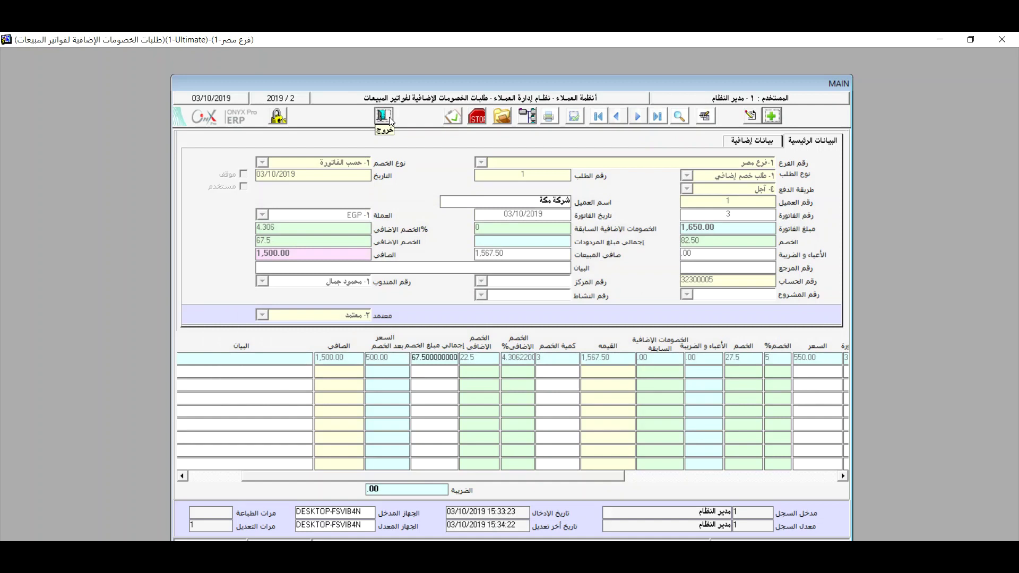
Exit the discount request form and open the الخصومات الإضافية لفواتير المبيعات form.
{"action": "left_click", "coordinate": [384, 115]}
{"action": "double_click", "coordinate": [766, 289]}
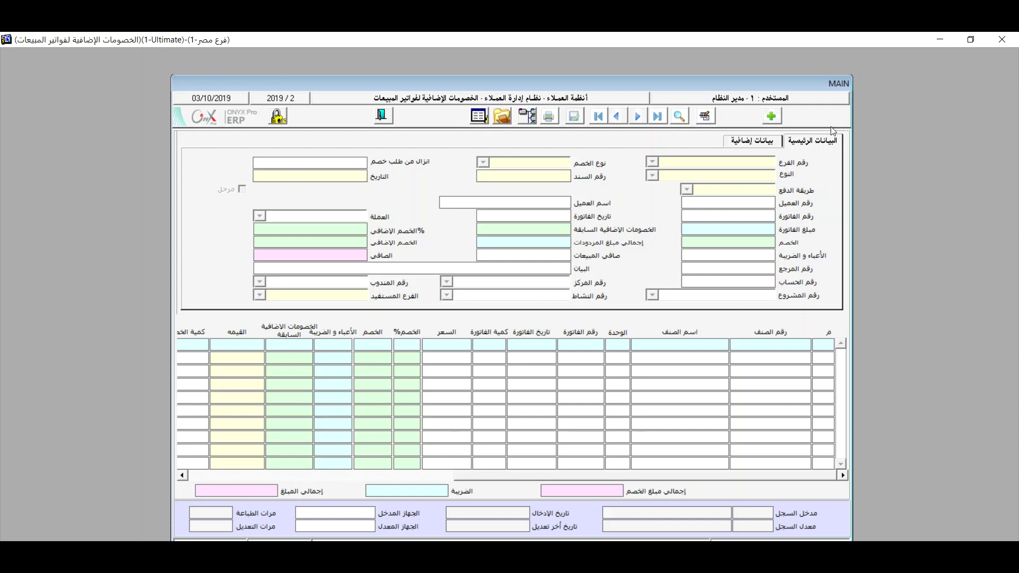
Create an additional discount record loaded from discount request 1, with the type 1- خصم إضافي, and save it.
{"action": "left_click", "coordinate": [770, 116]}
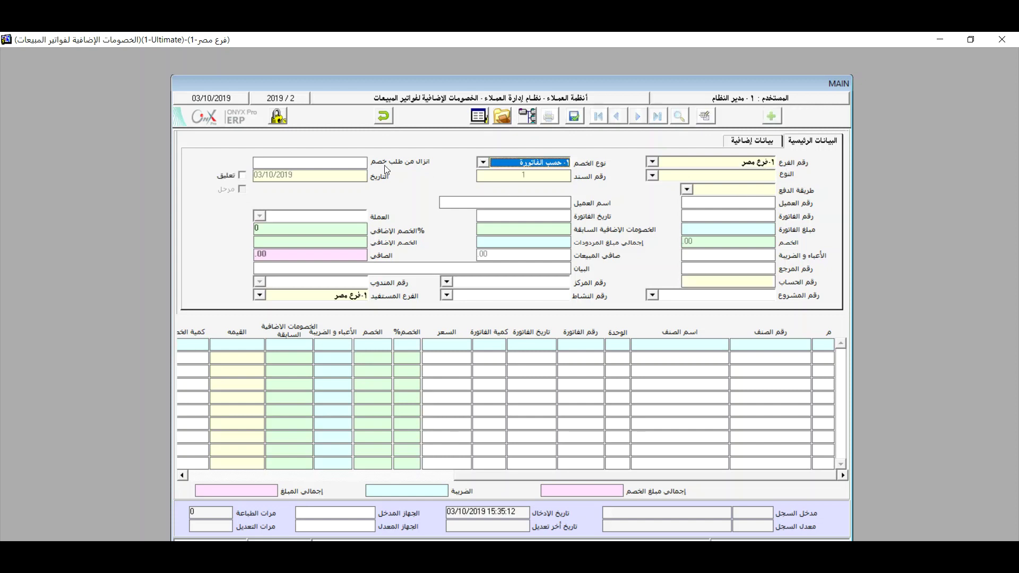
{"action": "left_click", "coordinate": [349, 164]}
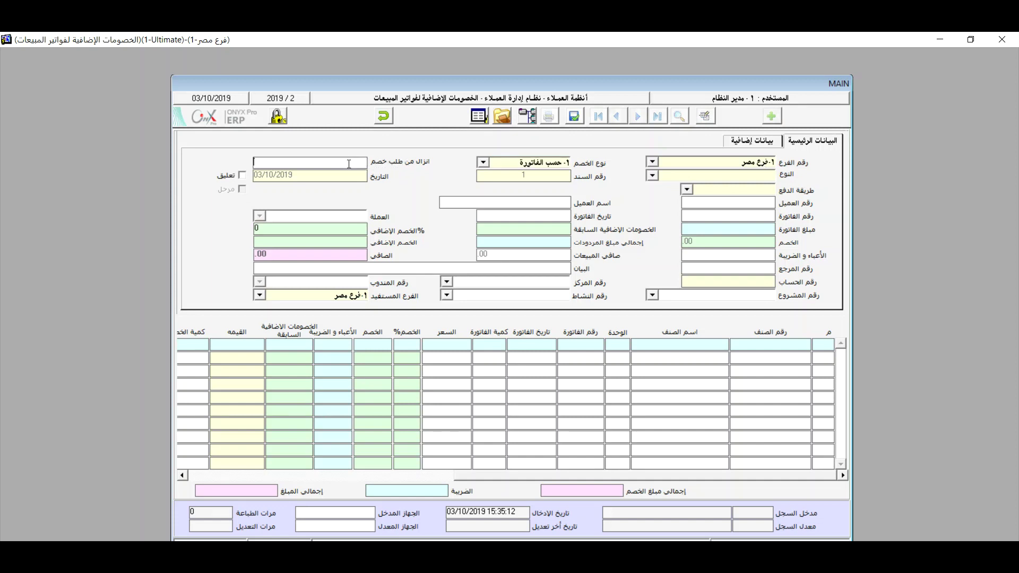
{"action": "double_click", "coordinate": [348, 163]}
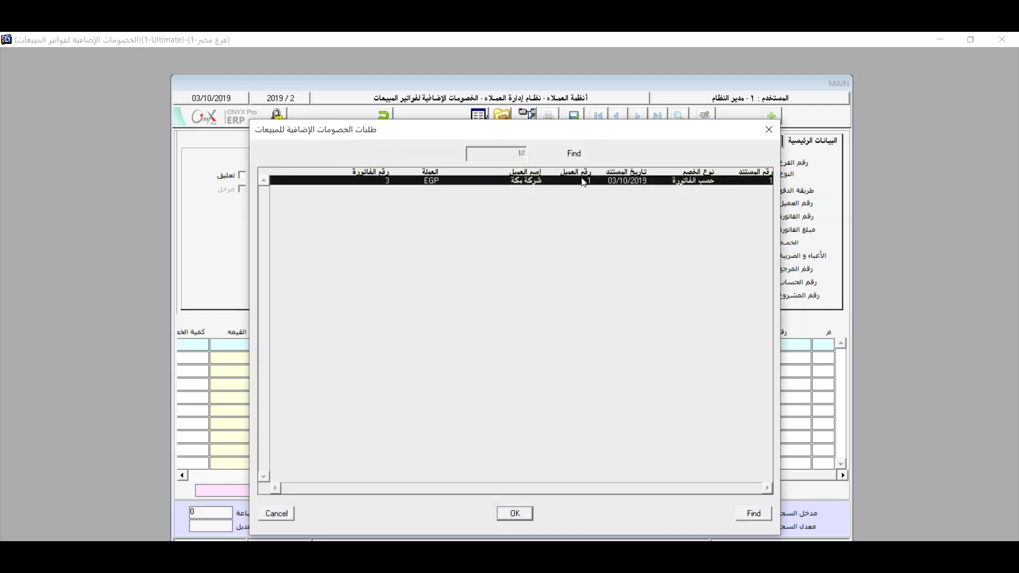
{"action": "double_click", "coordinate": [665, 181]}
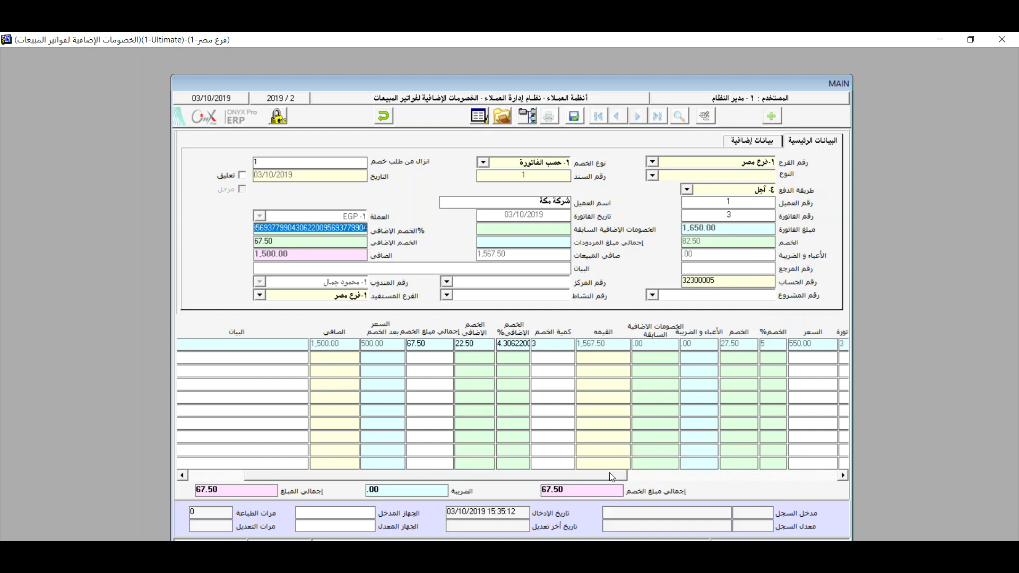
{"action": "left_click", "coordinate": [579, 119]}
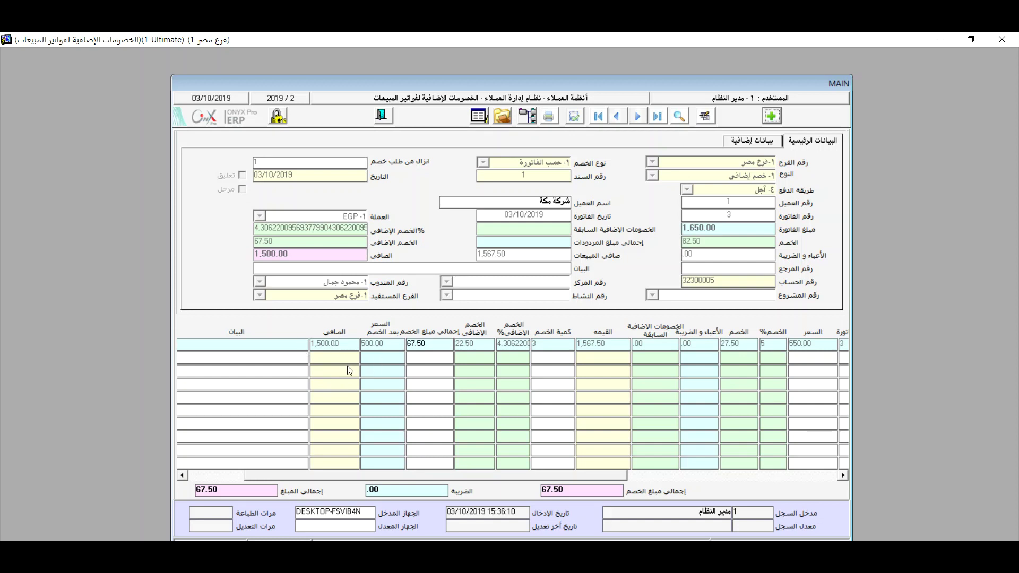
{"action": "left_click", "coordinate": [773, 116]}
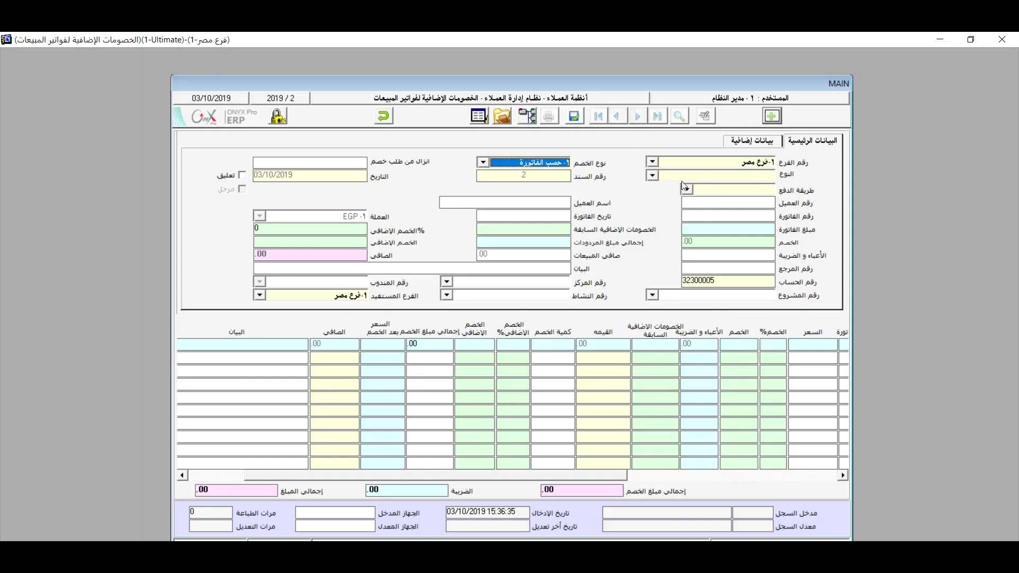
{"action": "left_click", "coordinate": [696, 209]}
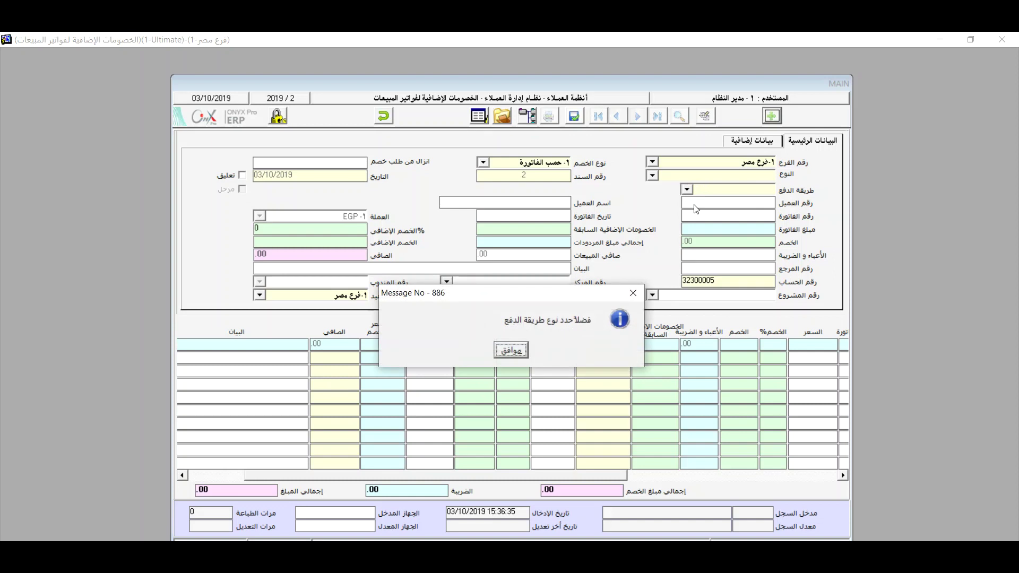
{"action": "key", "text": "Return"}
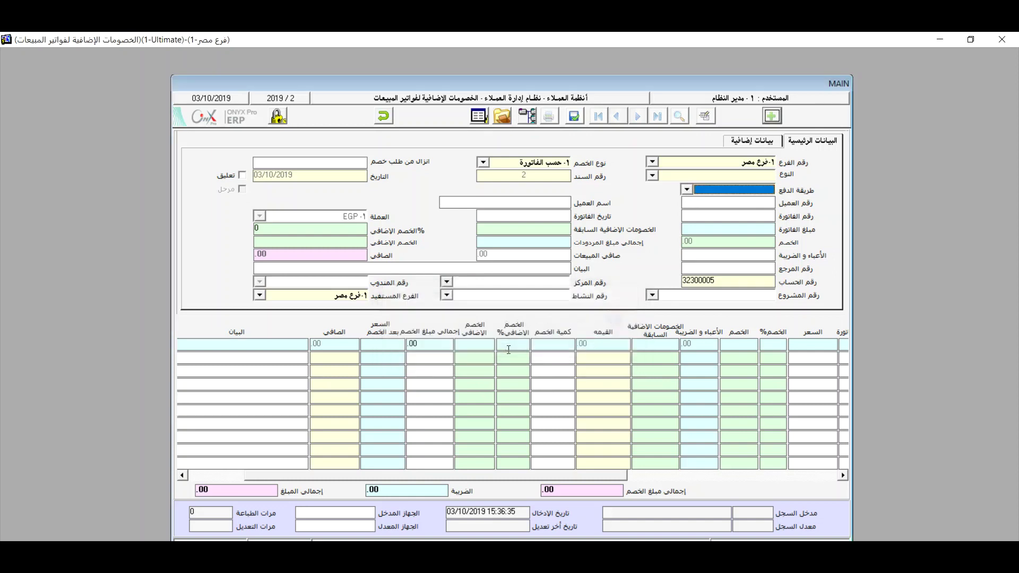
{"action": "left_click", "coordinate": [652, 176]}
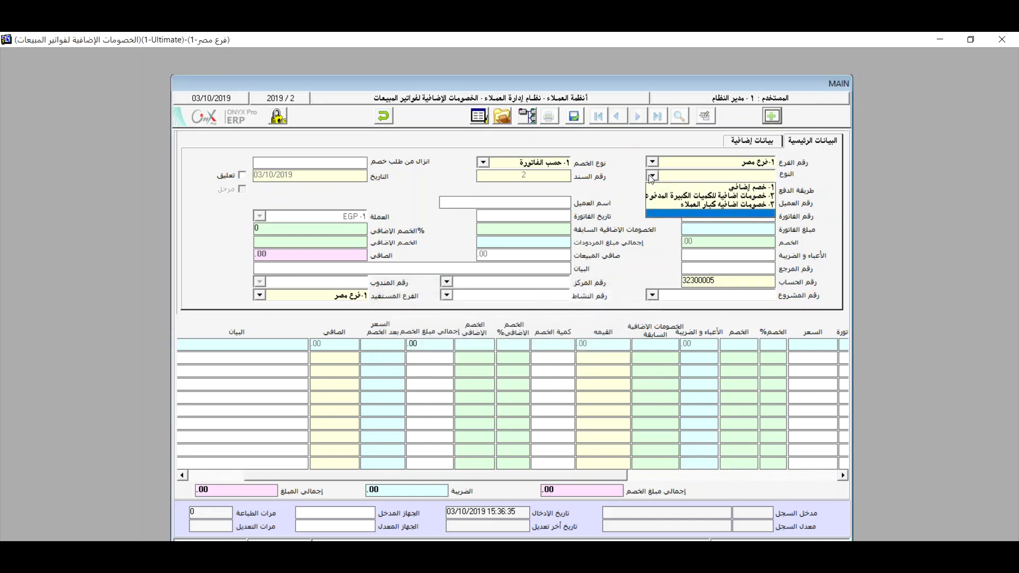
{"action": "left_click", "coordinate": [651, 176]}
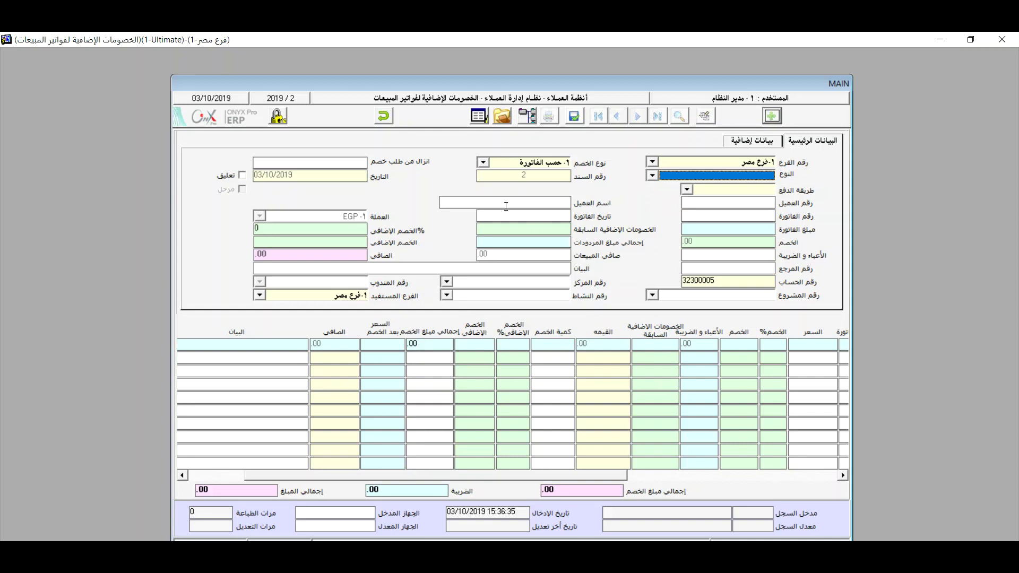
{"action": "left_click", "coordinate": [388, 119]}
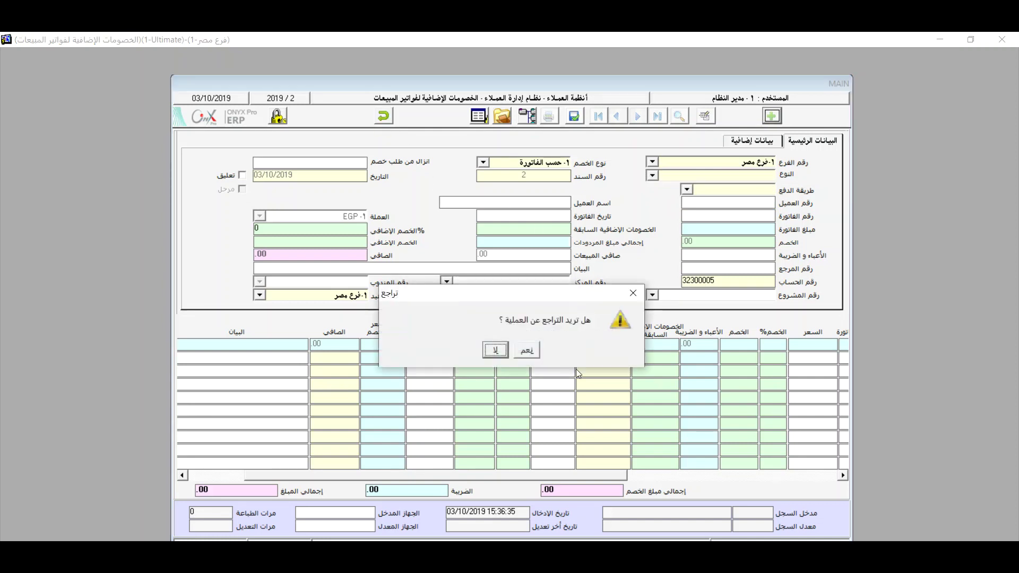
{"action": "left_click", "coordinate": [534, 355]}
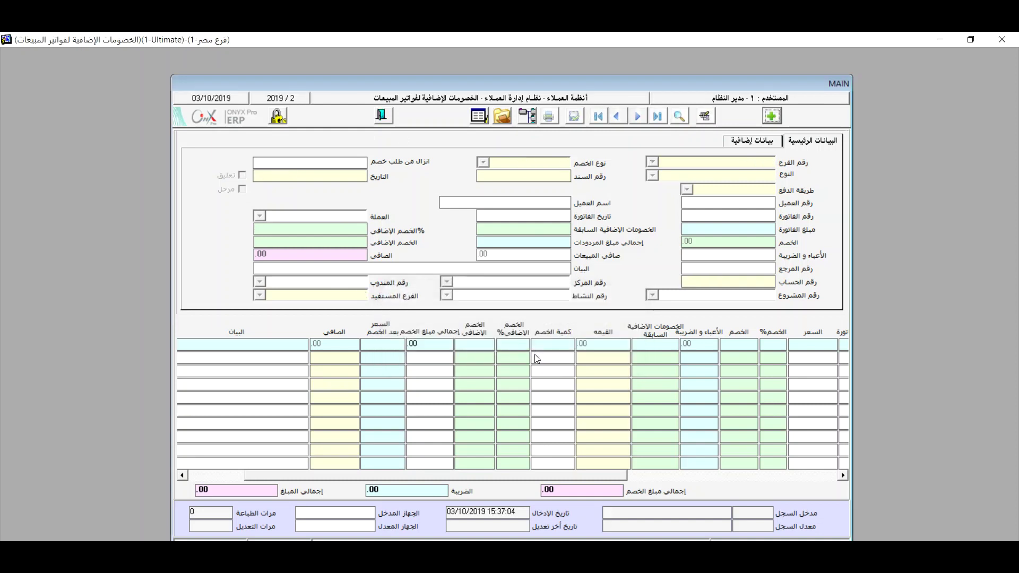
Exit the additional discounts form and open the سند القبض form.
{"action": "left_click", "coordinate": [384, 114]}
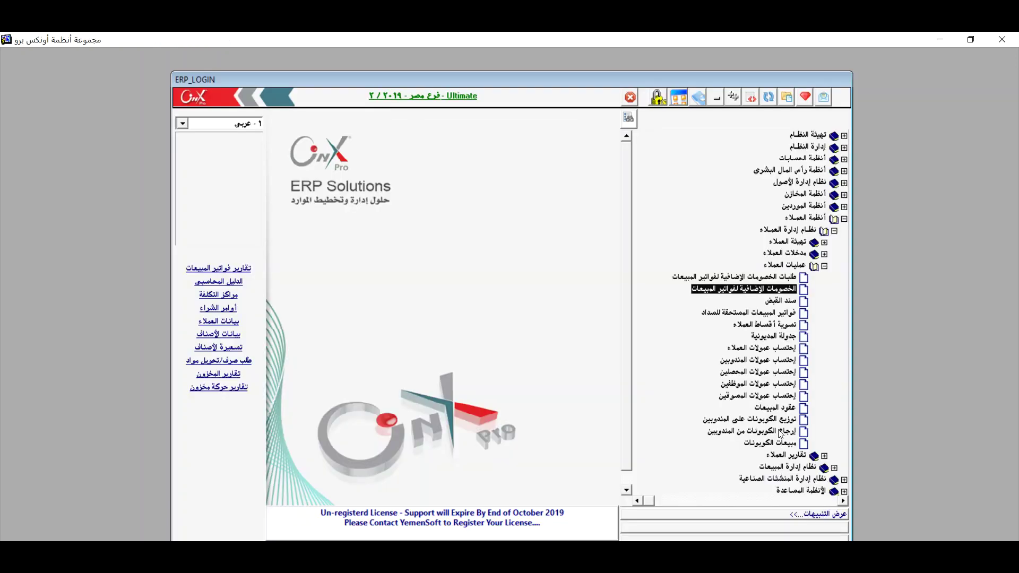
{"action": "left_click", "coordinate": [784, 300]}
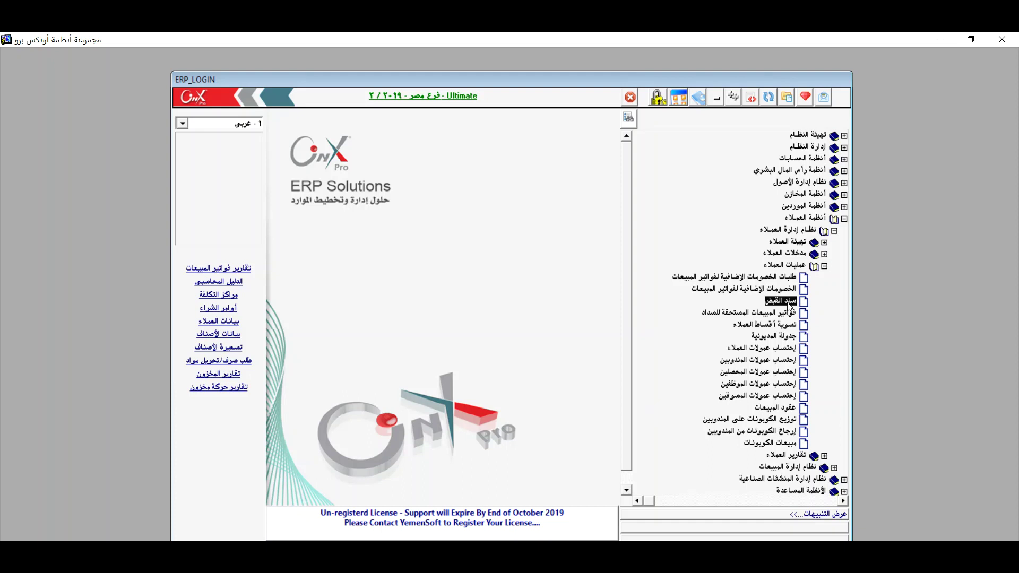
{"action": "double_click", "coordinate": [789, 302]}
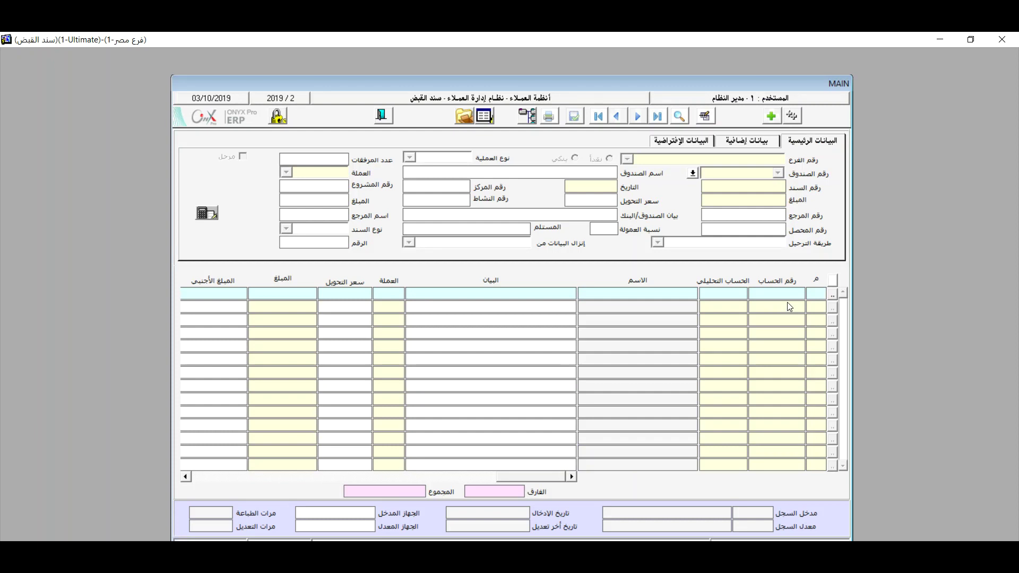
Start a new cash receipt voucher with cash box 1 and an amount of 1500 EGP.
{"action": "left_click", "coordinate": [774, 121]}
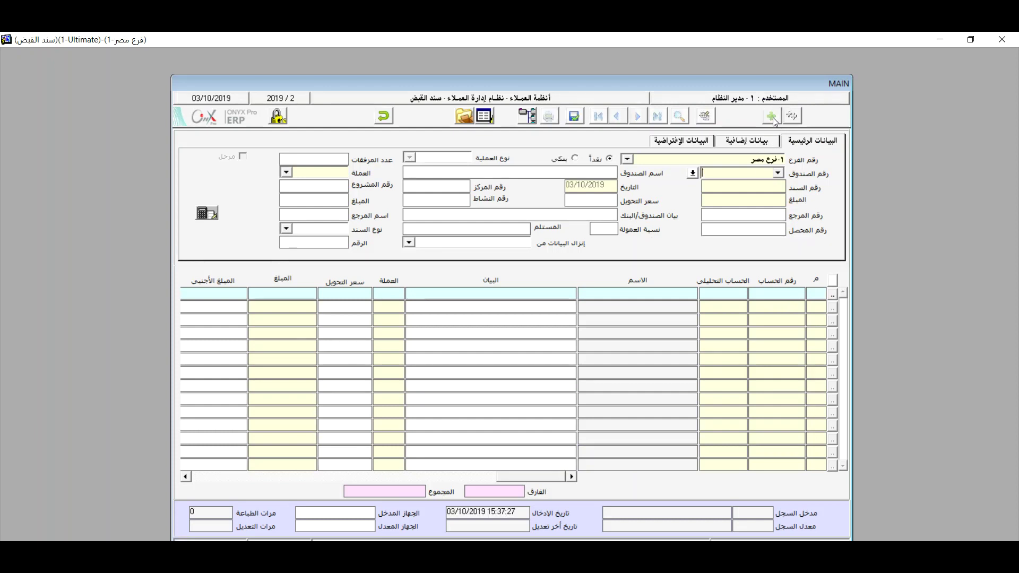
{"action": "left_click", "coordinate": [754, 172]}
{"action": "type", "text": "1"}
{"action": "key", "text": "Return"}
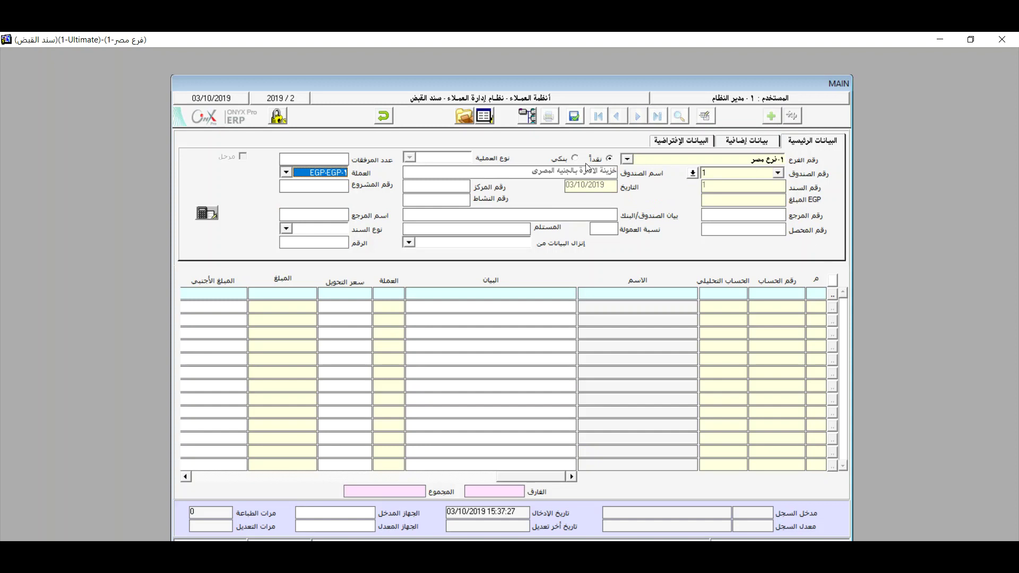
{"action": "left_click", "coordinate": [759, 203]}
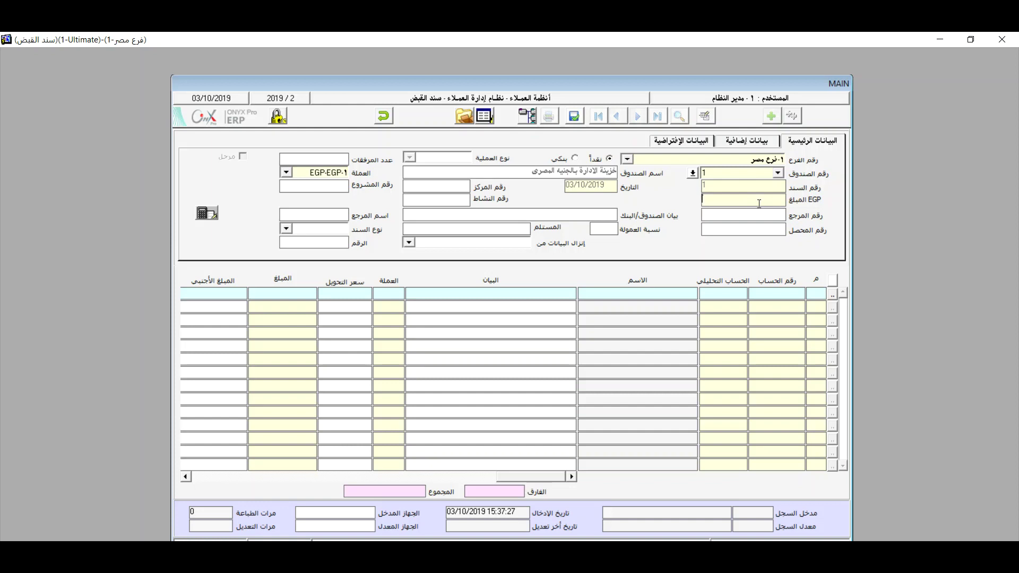
{"action": "type", "text": "1500"}
Load the voucher's data from 4- فاتورة المبيعات using sales invoice 3, and save the voucher.
{"action": "left_click", "coordinate": [408, 243]}
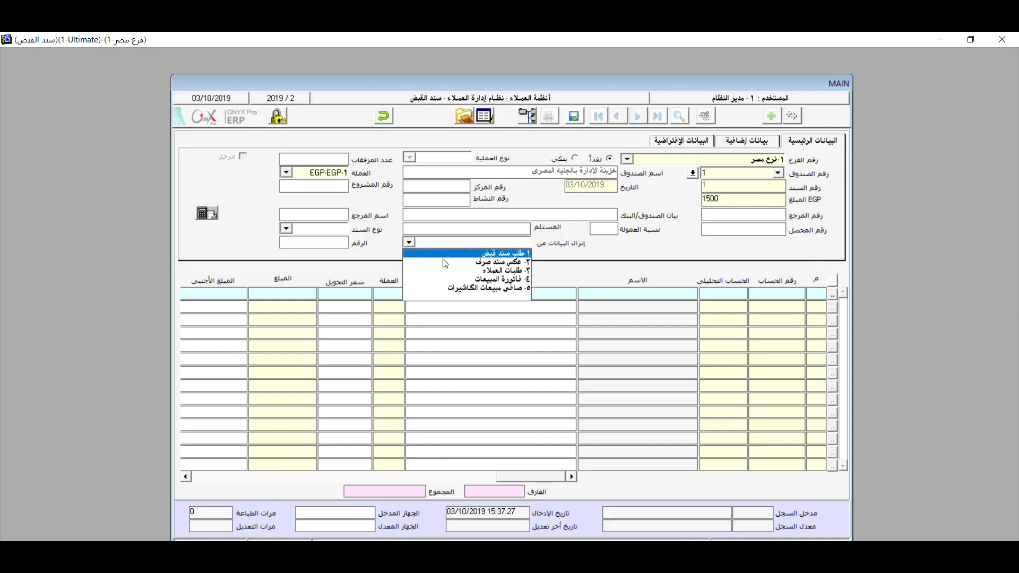
{"action": "left_click", "coordinate": [477, 279]}
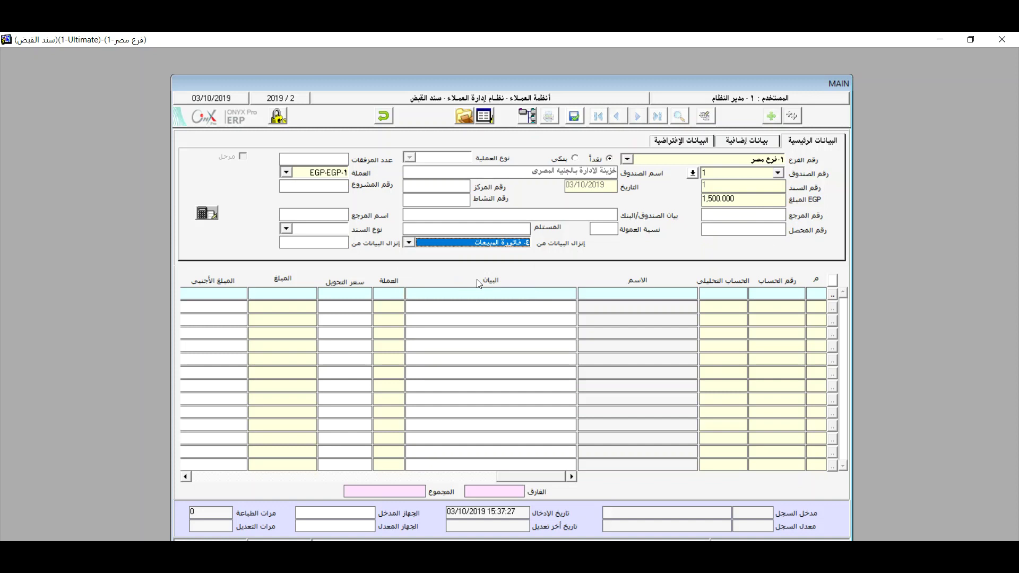
{"action": "left_click", "coordinate": [310, 244]}
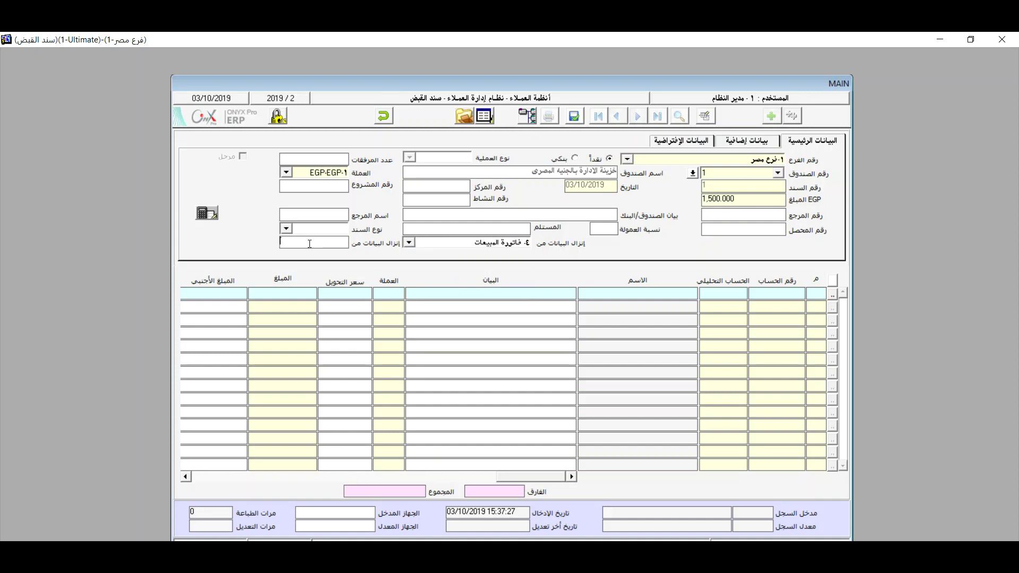
{"action": "double_click", "coordinate": [309, 244]}
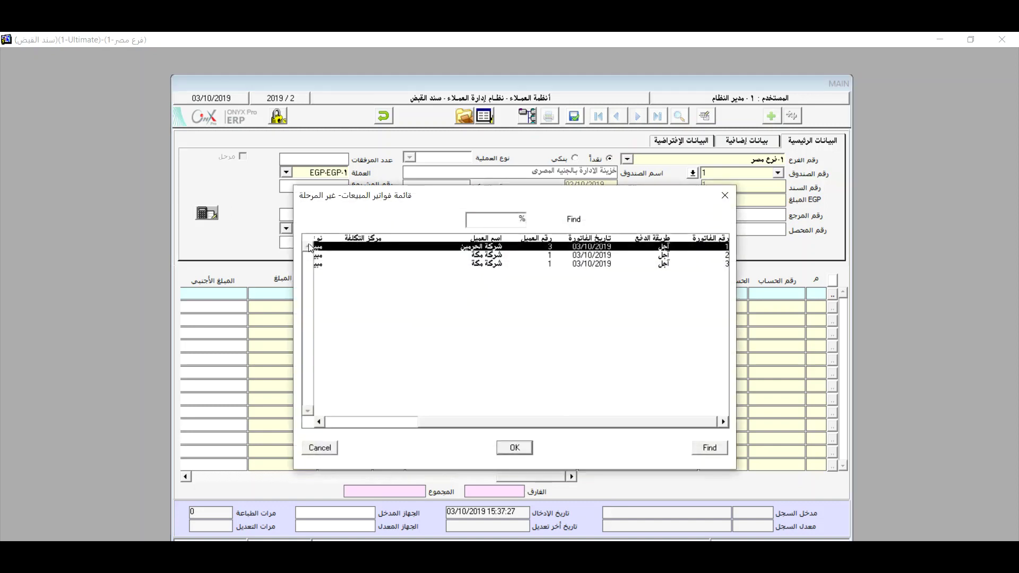
{"action": "double_click", "coordinate": [602, 263]}
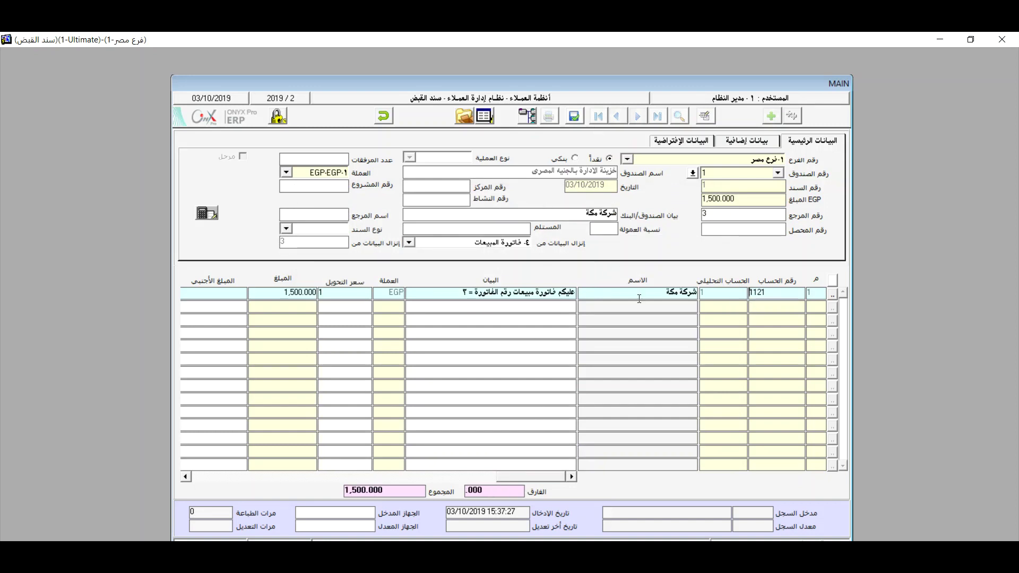
{"action": "mouse_move", "coordinate": [524, 478]}
{"action": "left_mouse_down"}
{"action": "mouse_move", "coordinate": [473, 472]}
{"action": "mouse_move", "coordinate": [529, 477]}
{"action": "left_mouse_up"}
{"action": "left_click", "coordinate": [573, 118]}
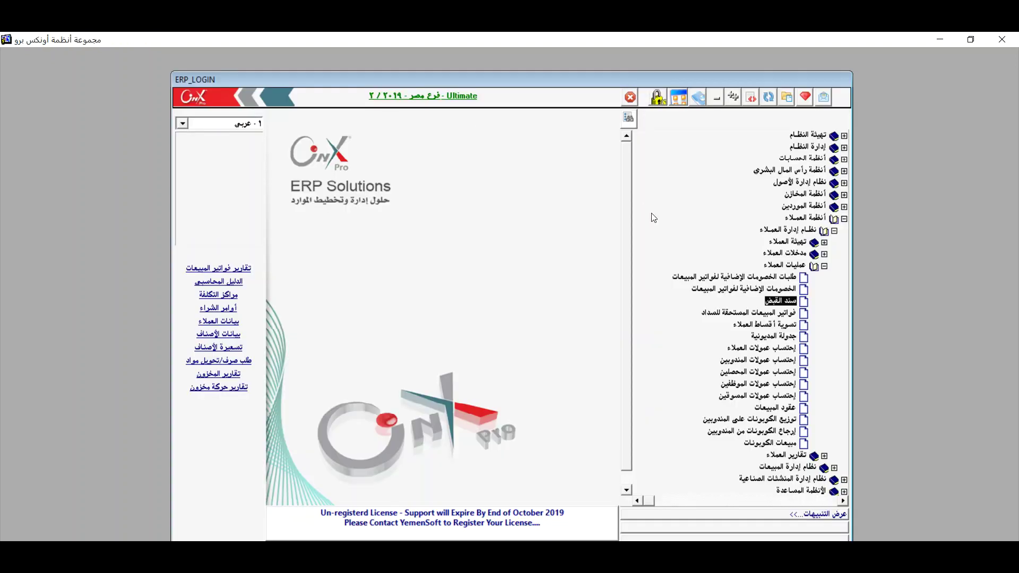
Open the فواتير المبيعات المستحقة للسداد form and set its branch to 1- فرع مصر.
{"action": "left_click", "coordinate": [751, 314]}
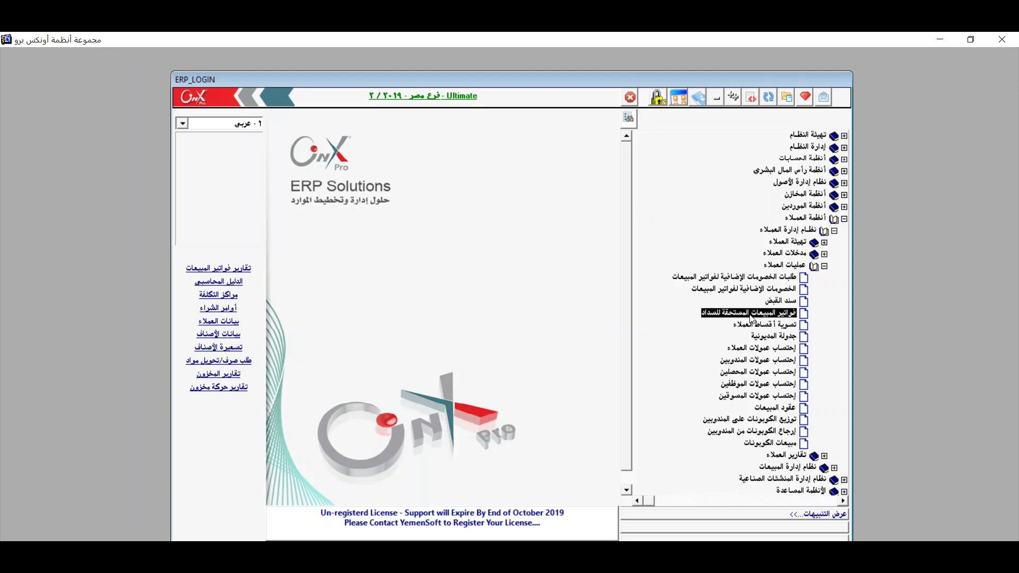
{"action": "double_click", "coordinate": [751, 314]}
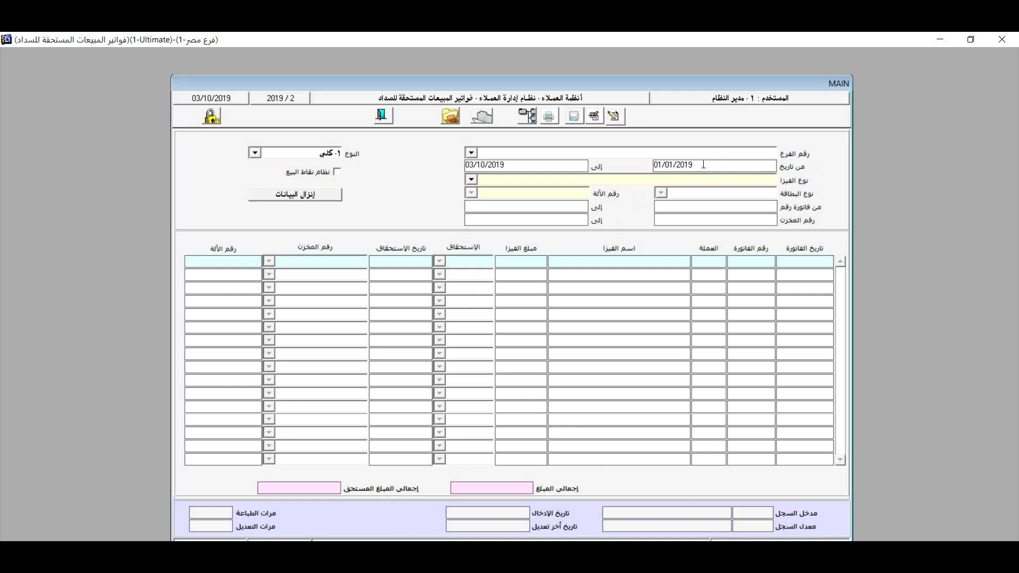
{"action": "key", "text": "Return"}
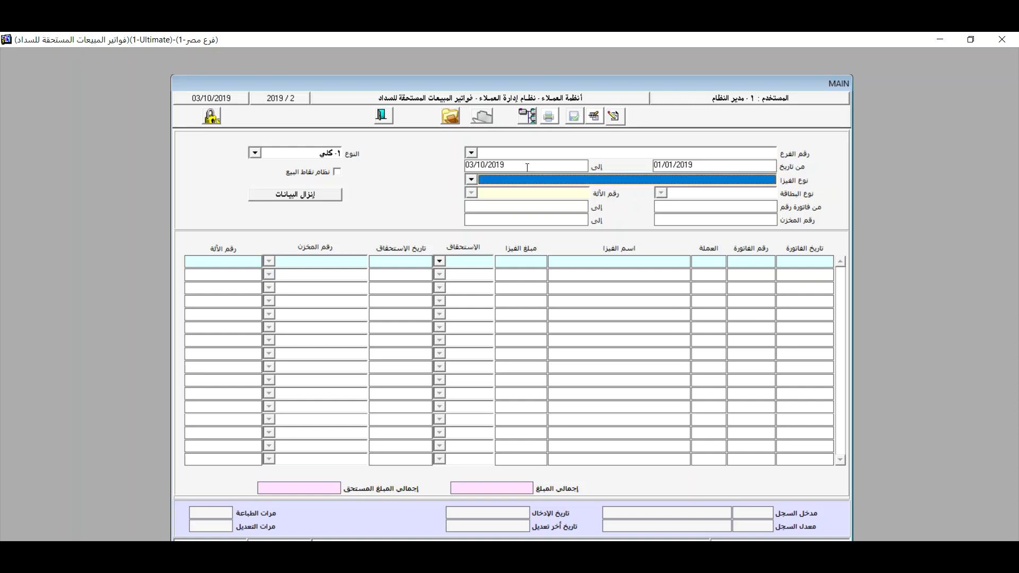
{"action": "left_click", "coordinate": [472, 153]}
{"action": "left_click", "coordinate": [607, 164]}
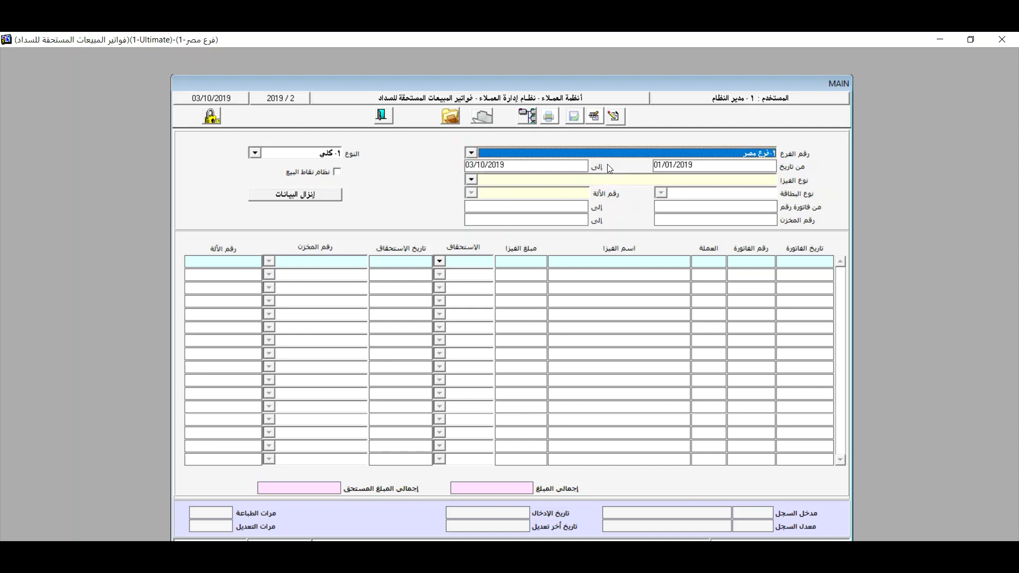
Try 3- ماستر كارد as the نوع الفيزا, and set it to 1- فيزا instead.
{"action": "left_click", "coordinate": [469, 180]}
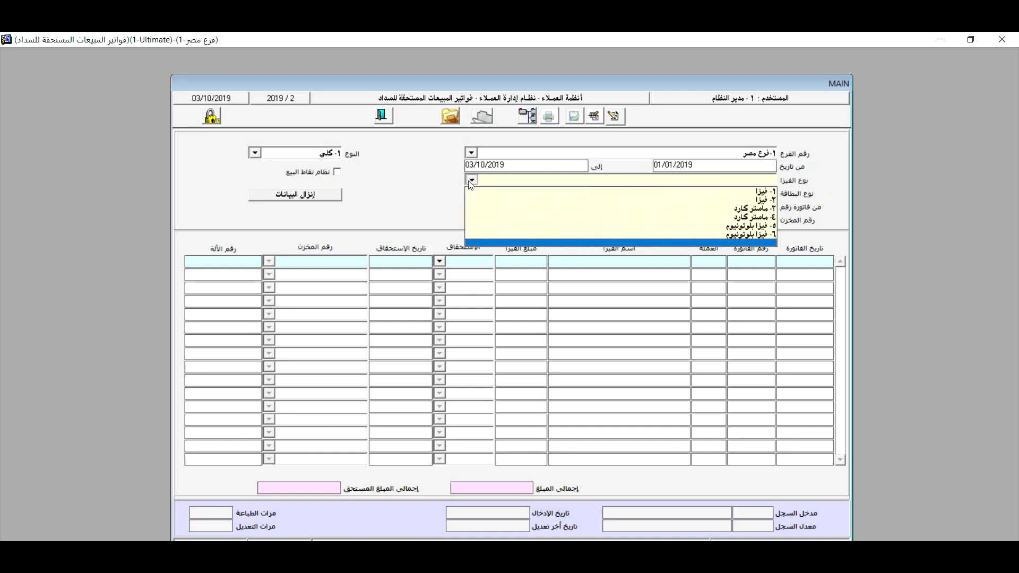
{"action": "left_click", "coordinate": [766, 210]}
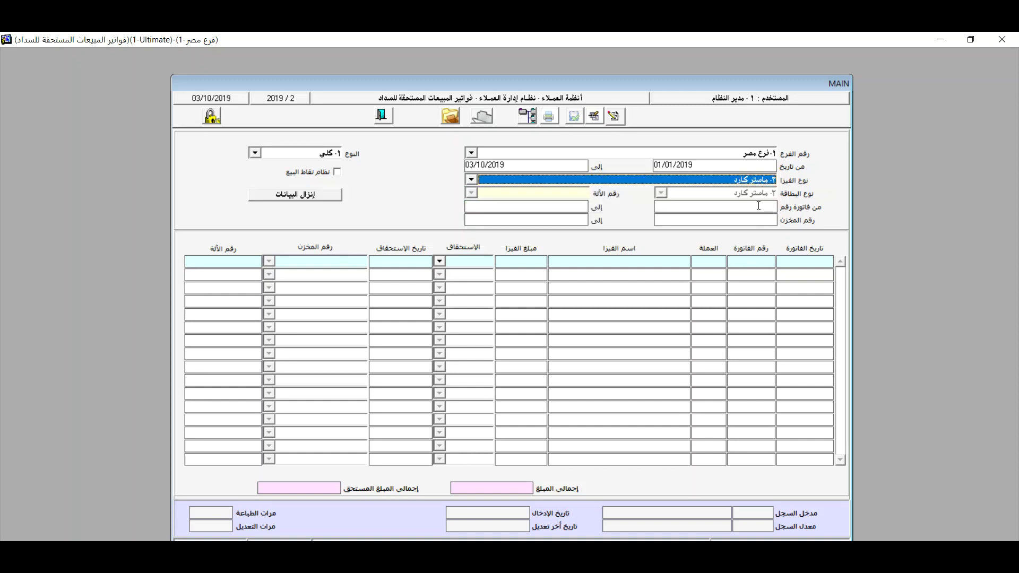
{"action": "left_click", "coordinate": [471, 180]}
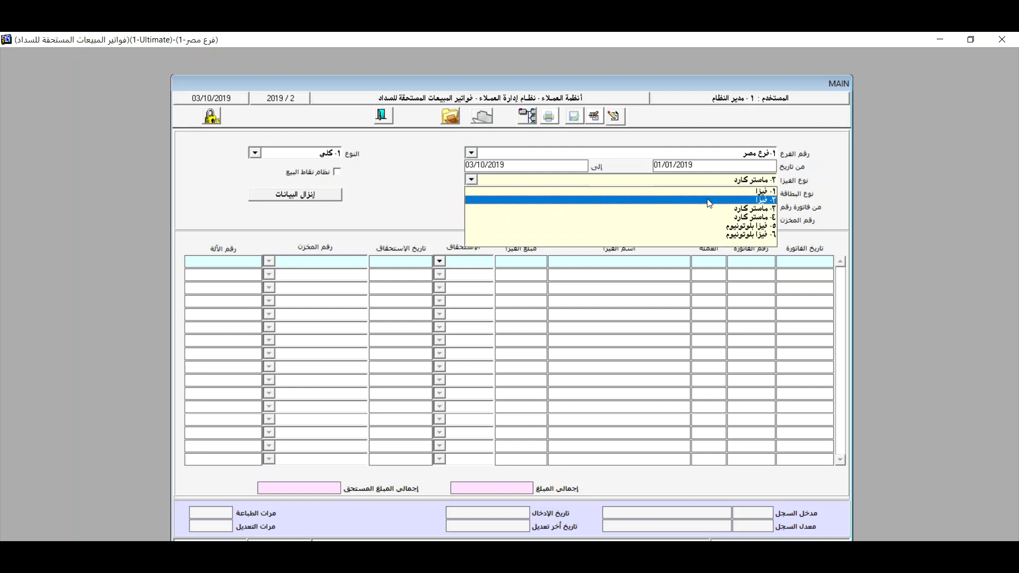
{"action": "left_click", "coordinate": [733, 192]}
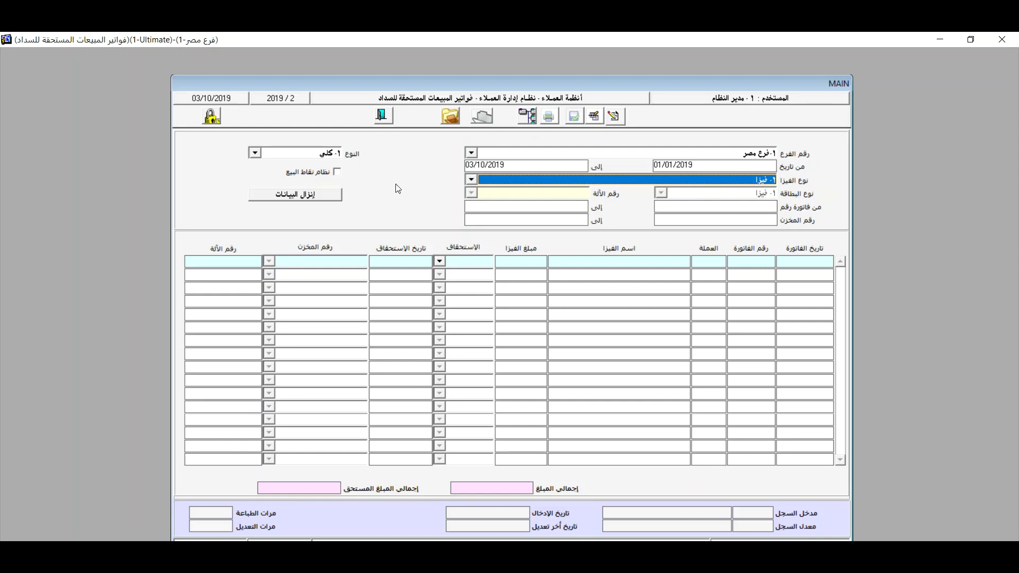
Set the النوع filter to 1- كلى with نظام نقاط البيع off, and load the due invoices' data.
{"action": "left_click", "coordinate": [336, 172]}
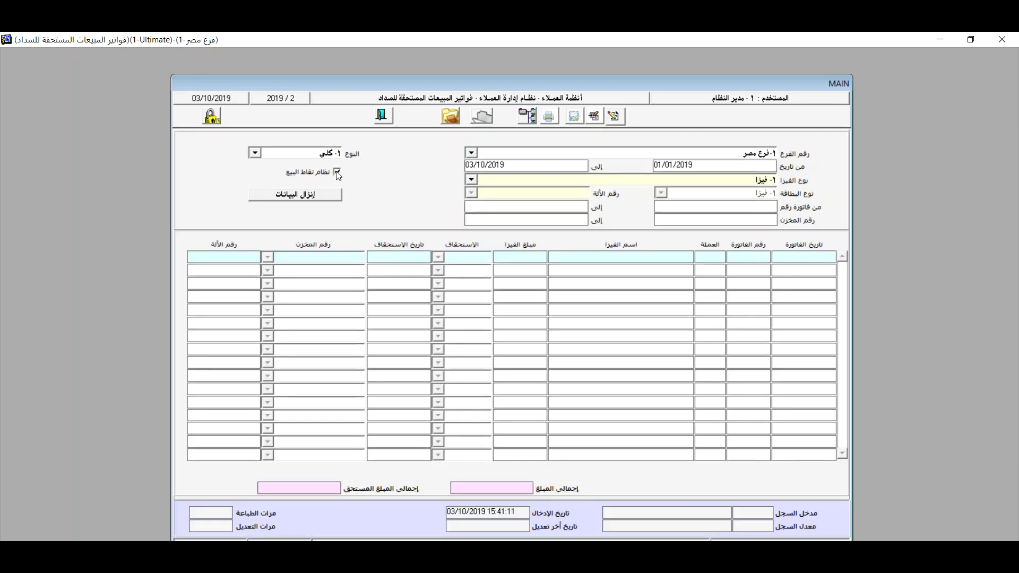
{"action": "left_click", "coordinate": [337, 173]}
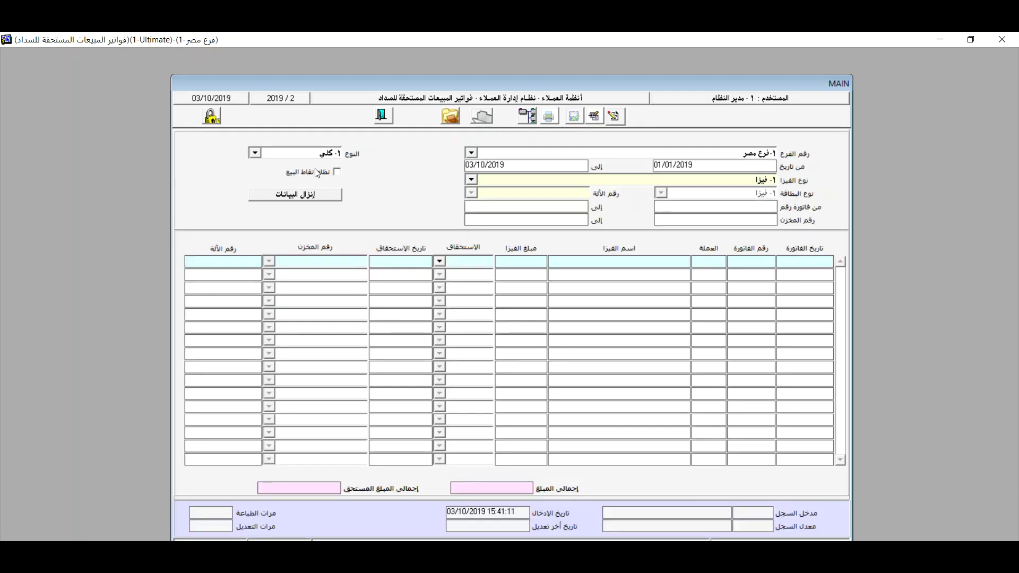
{"action": "left_click", "coordinate": [255, 153]}
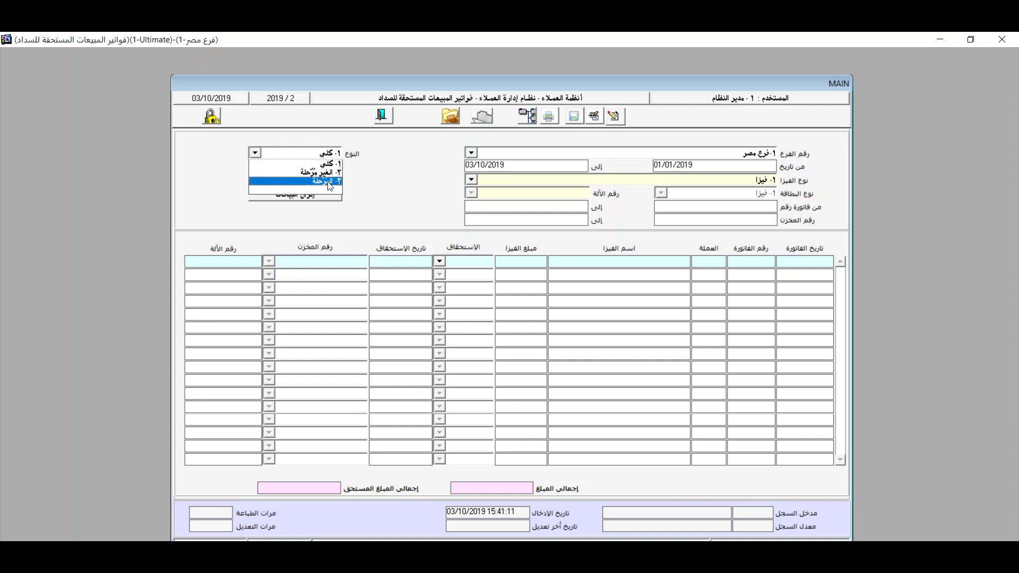
{"action": "left_click", "coordinate": [330, 164]}
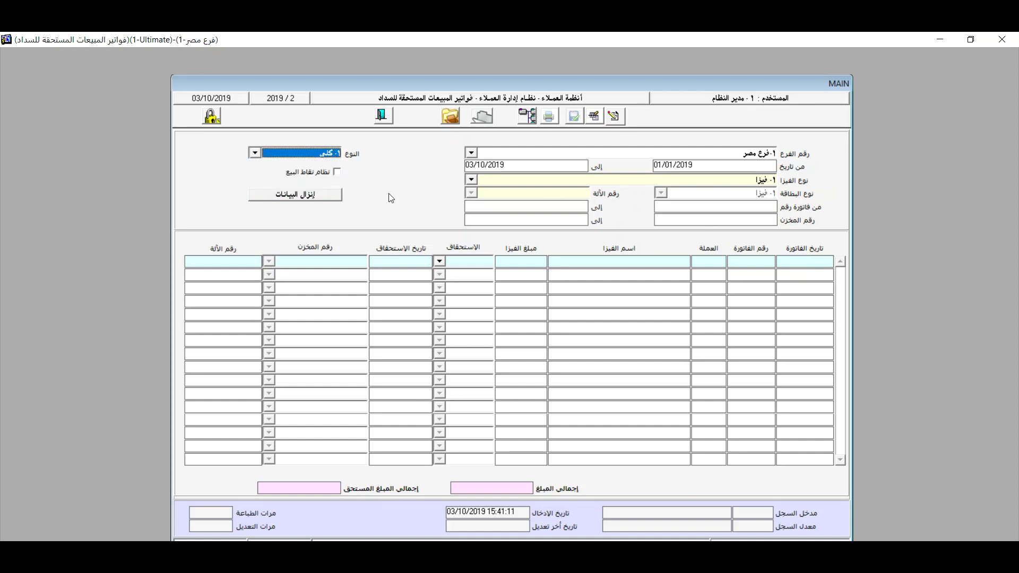
{"action": "left_click", "coordinate": [323, 196]}
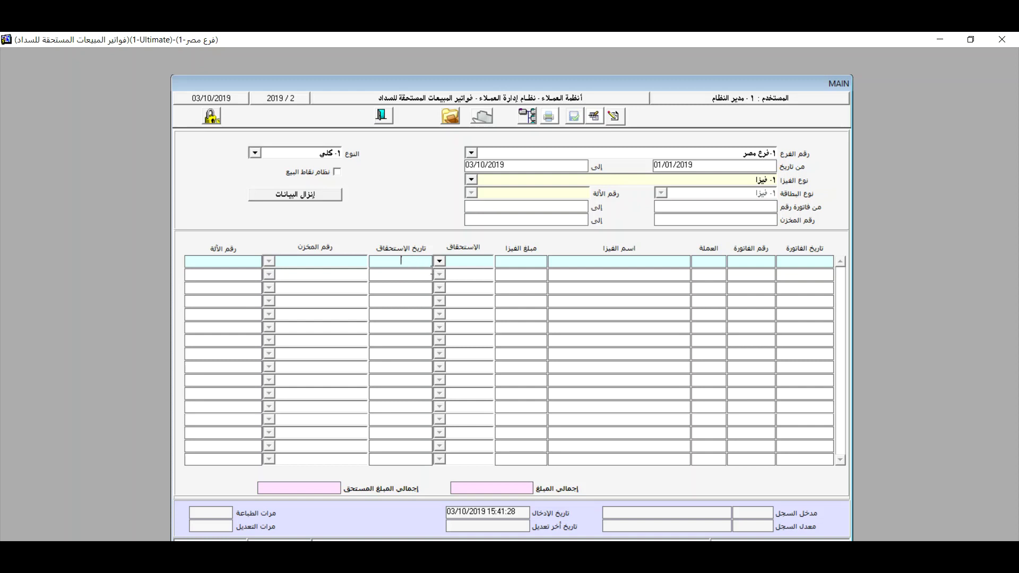
Try the مستحق and مؤجل options as the الاستحقاق of the first row, and close the form.
{"action": "left_click", "coordinate": [438, 265]}
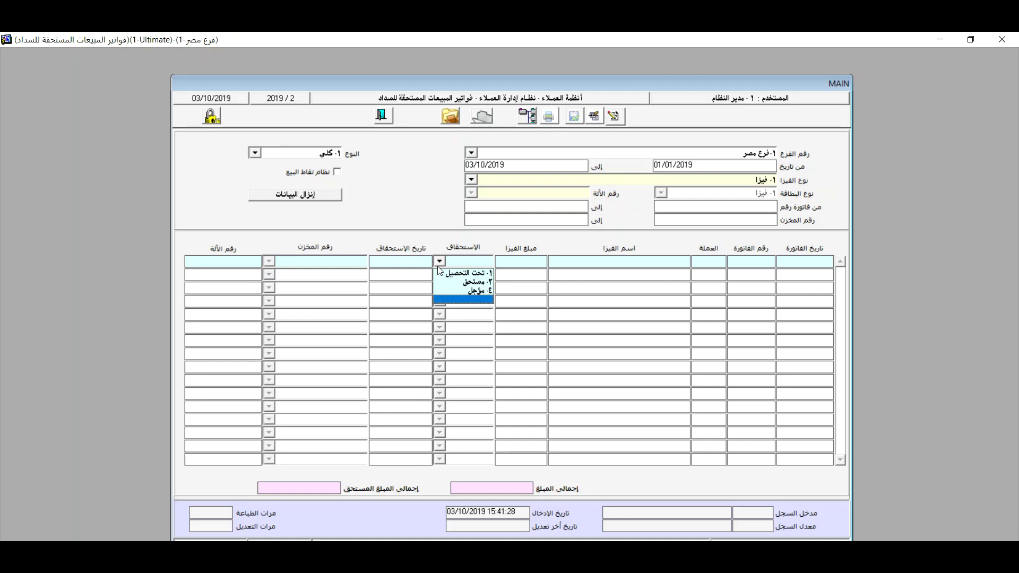
{"action": "key", "text": "Up"}
{"action": "key", "text": "Up"}
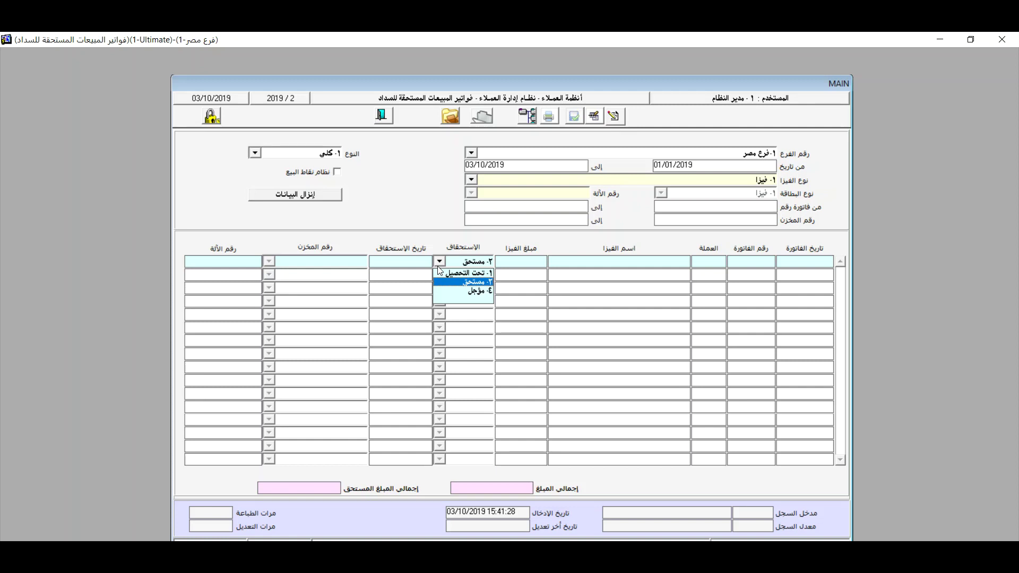
{"action": "key", "text": "Down"}
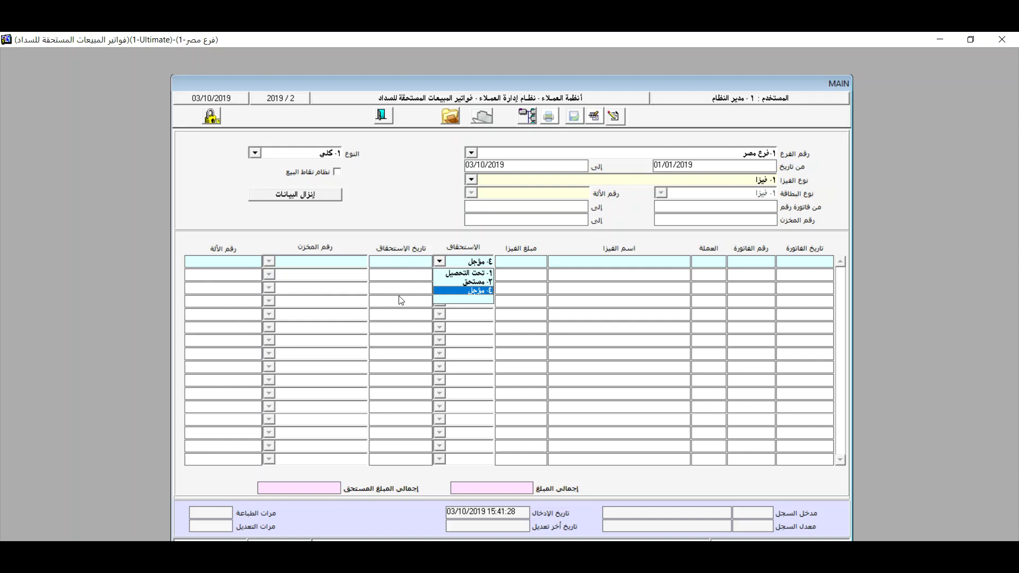
{"action": "left_click", "coordinate": [379, 119]}
{"action": "left_click", "coordinate": [379, 119]}
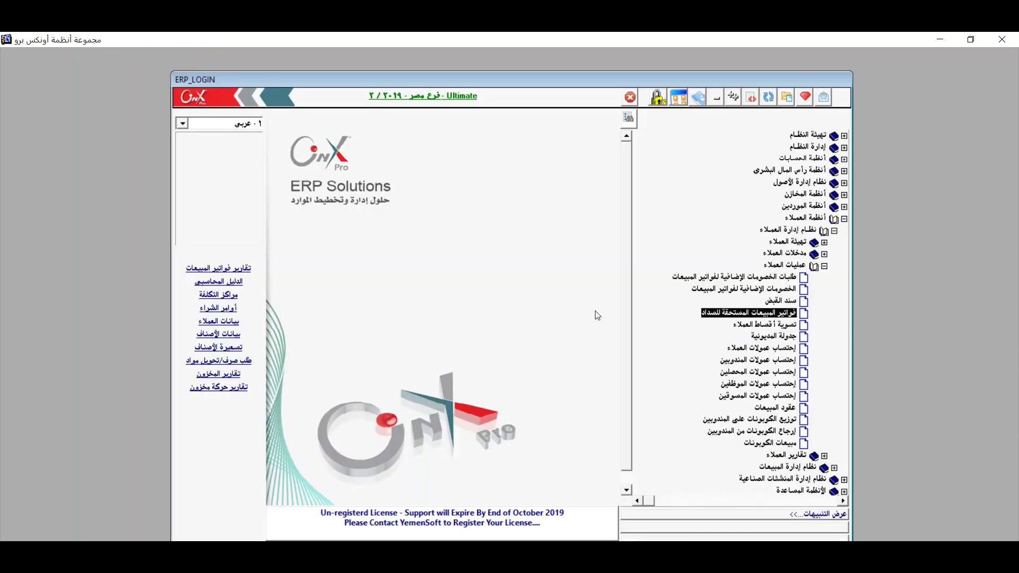
Open the تسوية أقساط العملاء form and start a new settlement in branch 1- فرع مصر for customer شركة مكة.
{"action": "double_click", "coordinate": [773, 325]}
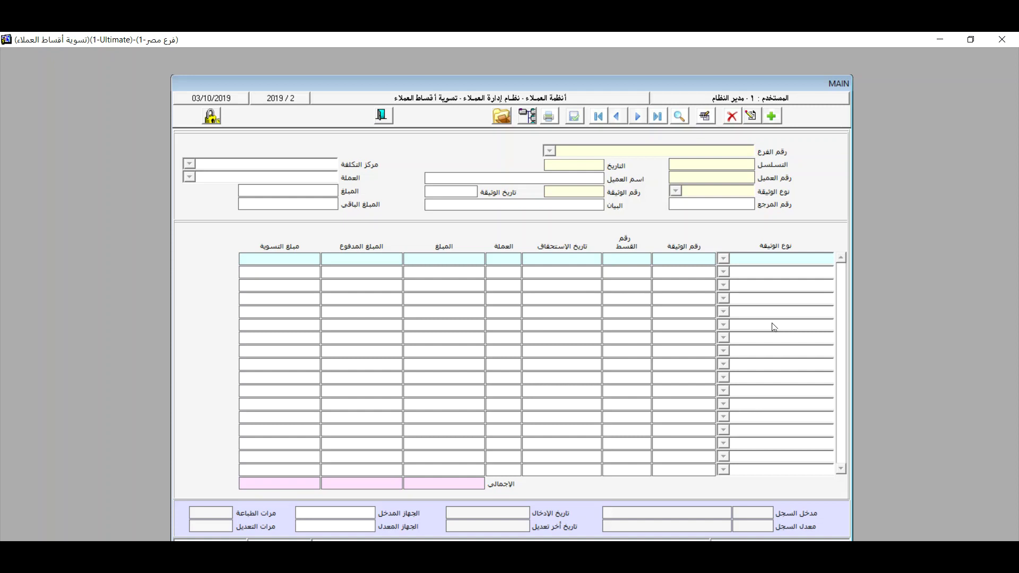
{"action": "left_click", "coordinate": [775, 113]}
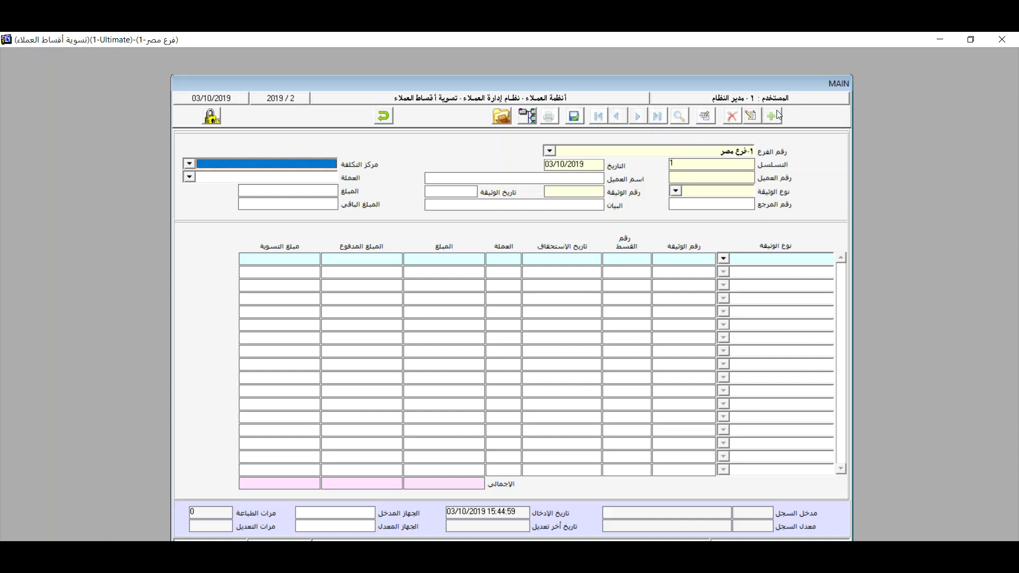
{"action": "left_click", "coordinate": [549, 152]}
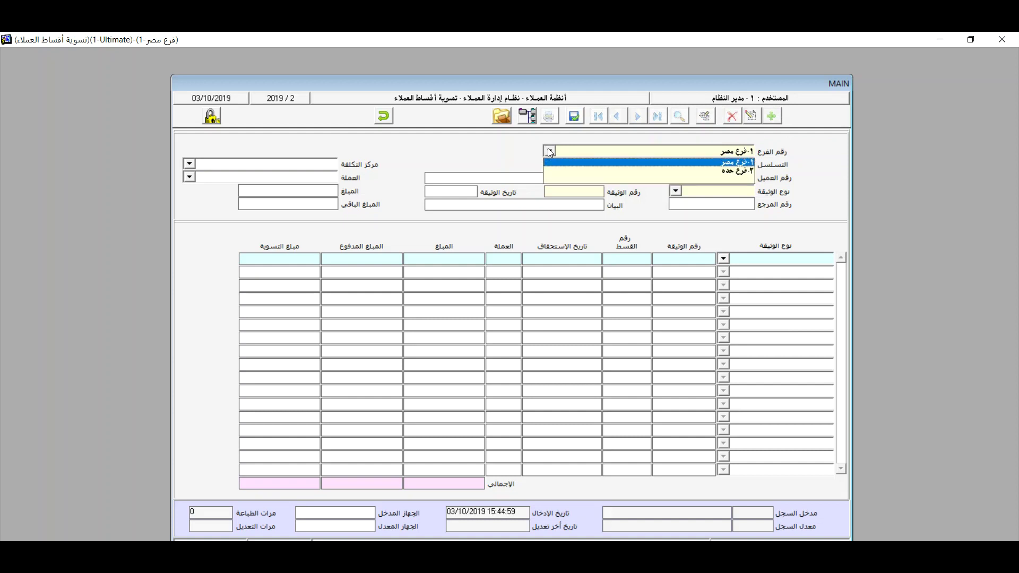
{"action": "left_click", "coordinate": [550, 151]}
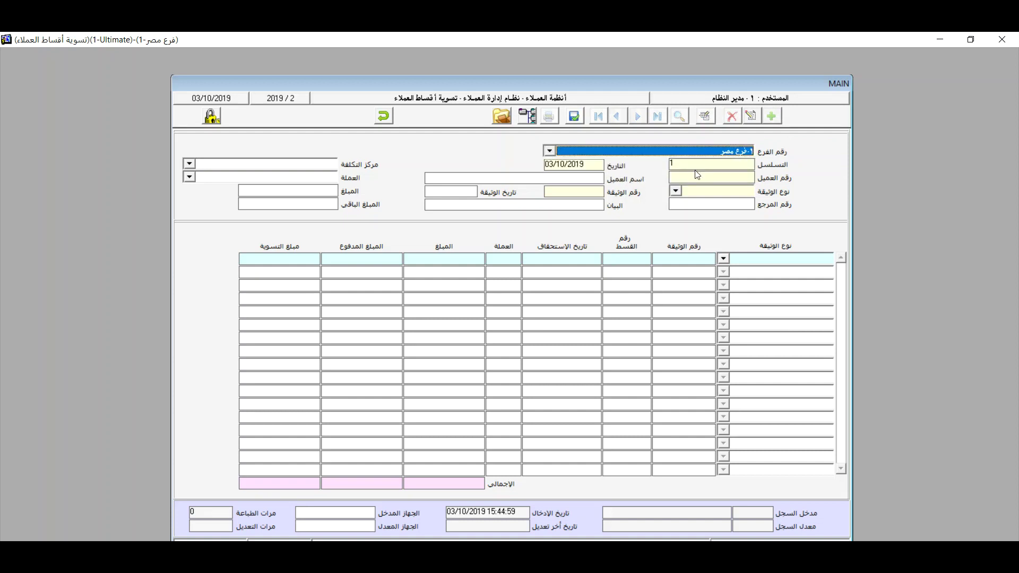
{"action": "left_click", "coordinate": [715, 179]}
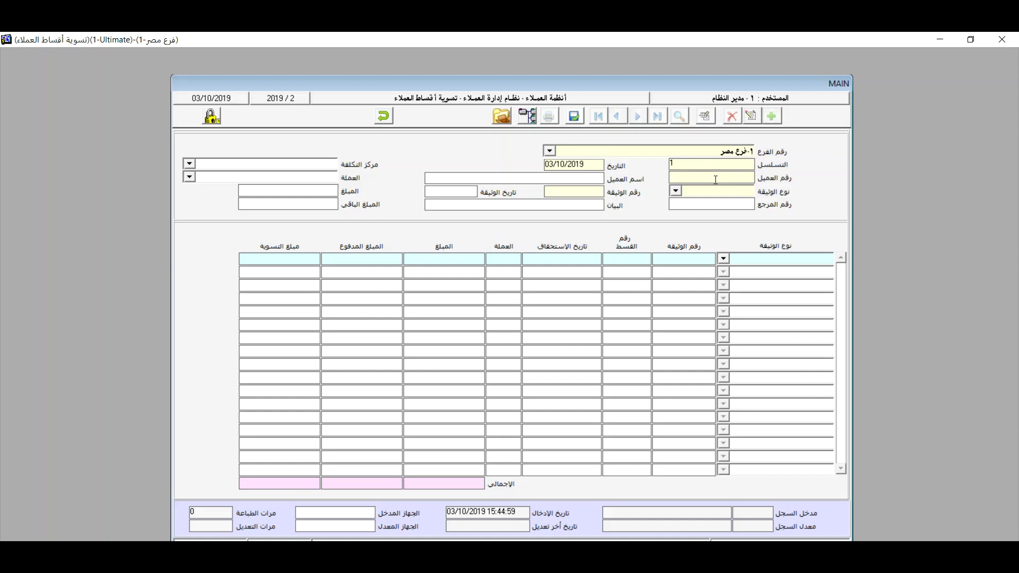
{"action": "type", "text": "1"}
{"action": "key", "text": "Return"}
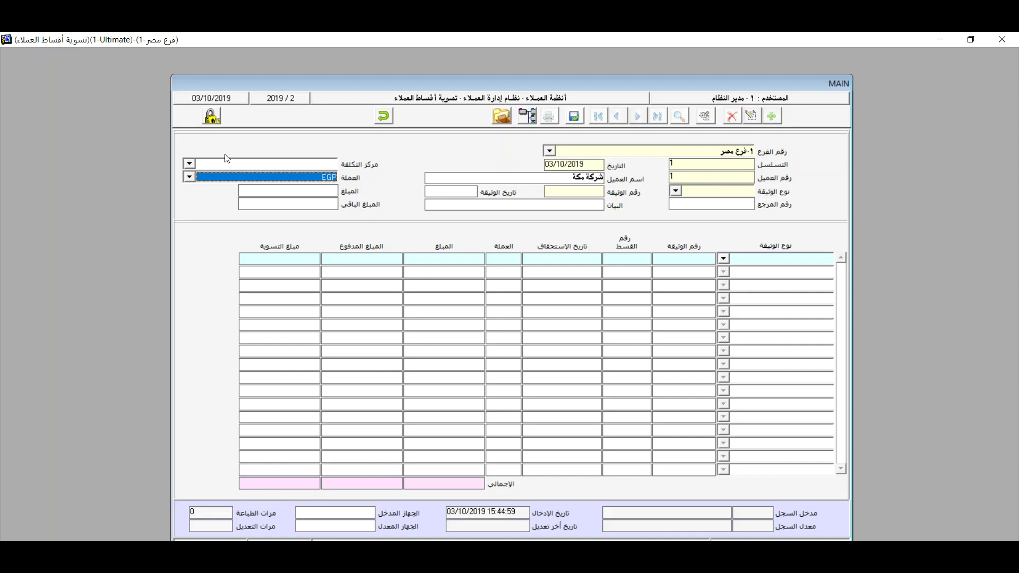
Set the settlement's نوع الوثيقة to 1- الرصيد الإفتتاحي and its رقم الوثيقة to 1.
{"action": "left_click", "coordinate": [190, 164]}
{"action": "left_click", "coordinate": [189, 165]}
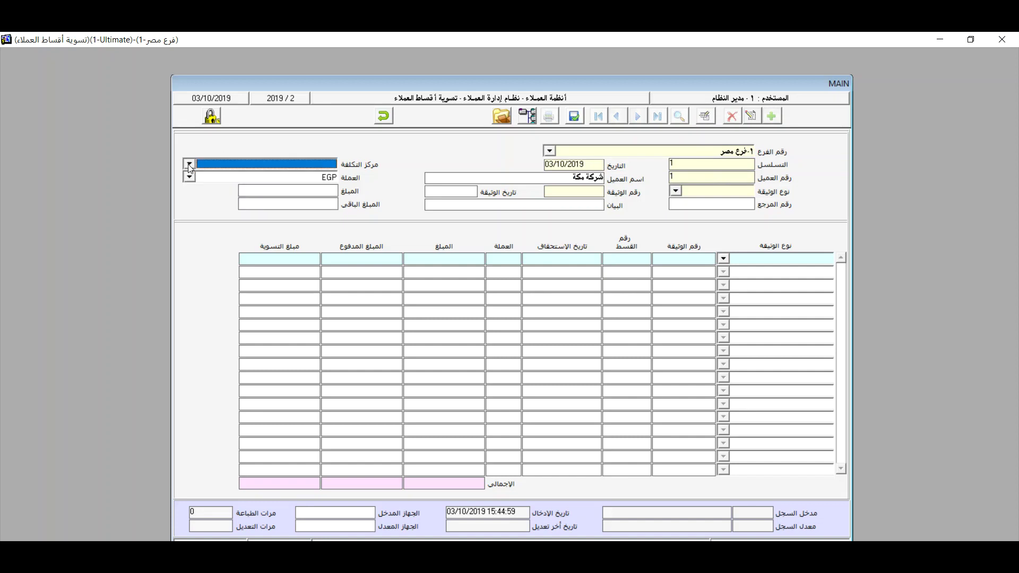
{"action": "left_click", "coordinate": [676, 191]}
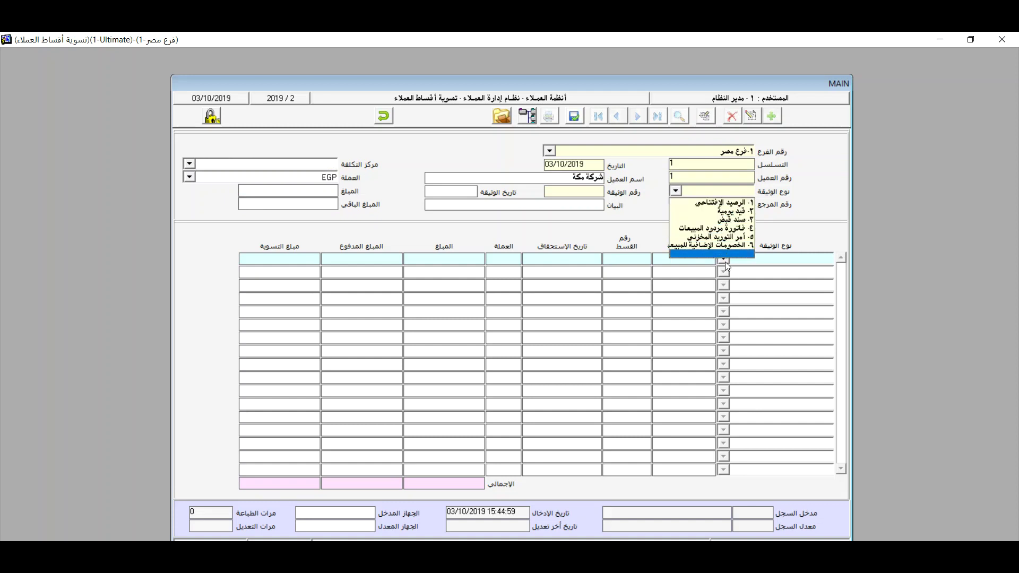
{"action": "left_click", "coordinate": [732, 204]}
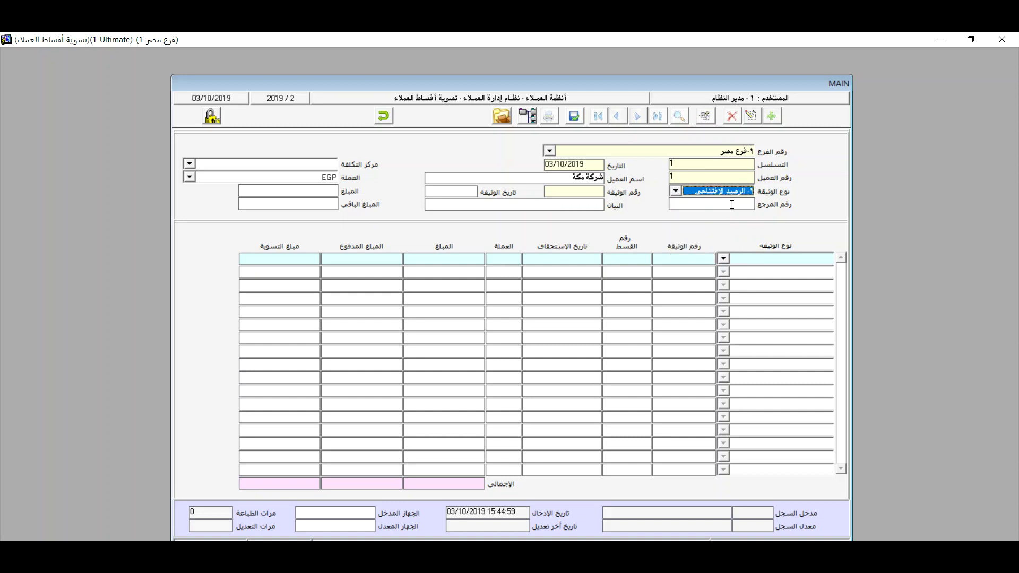
{"action": "left_click", "coordinate": [590, 195]}
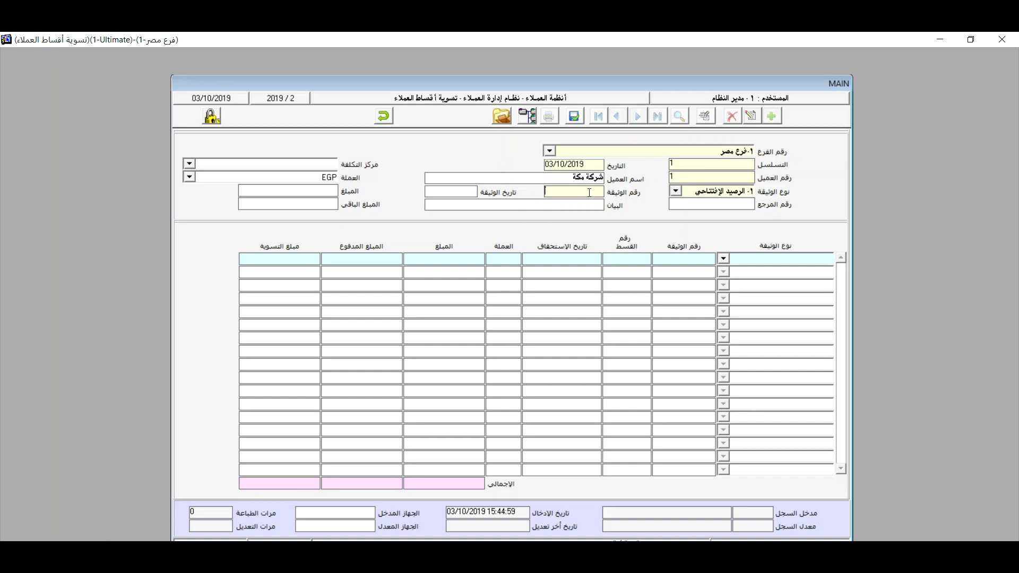
{"action": "type", "text": "1"}
Change the نوع الوثيقة to 3- سند قبض and review the document types offered in the first table row.
{"action": "left_click", "coordinate": [675, 190]}
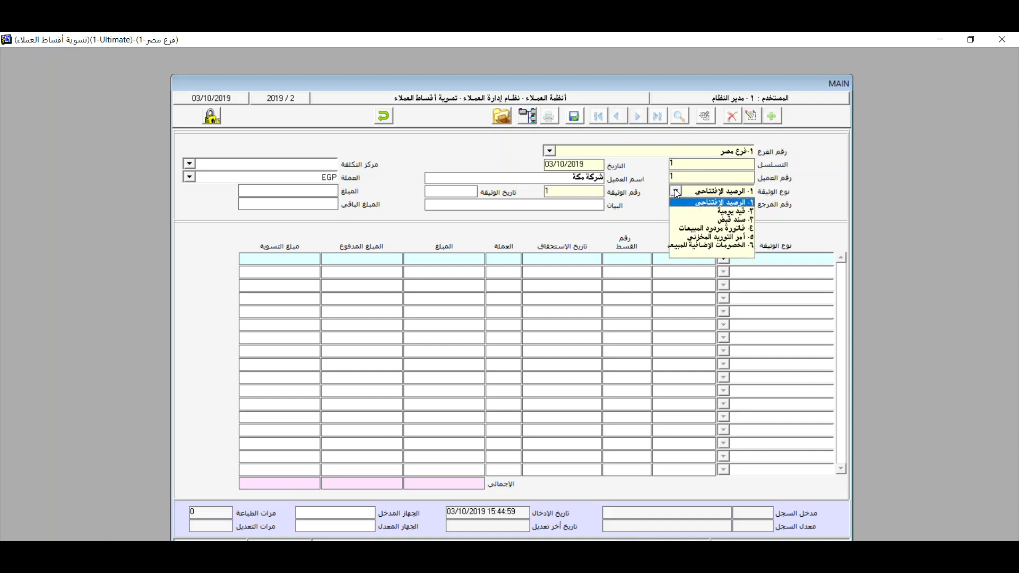
{"action": "left_click", "coordinate": [748, 219]}
{"action": "key", "text": "Return"}
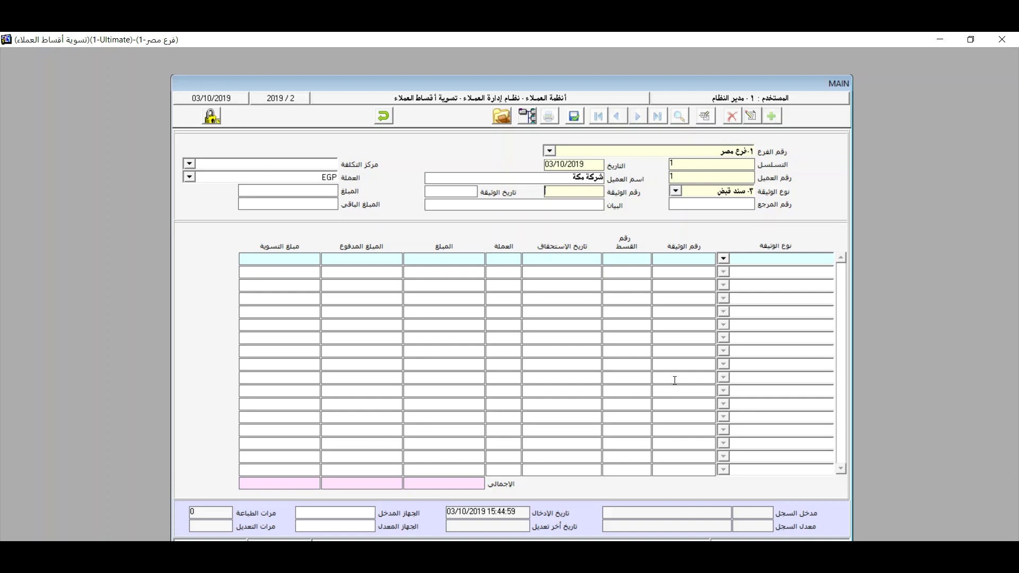
{"action": "left_click", "coordinate": [724, 258]}
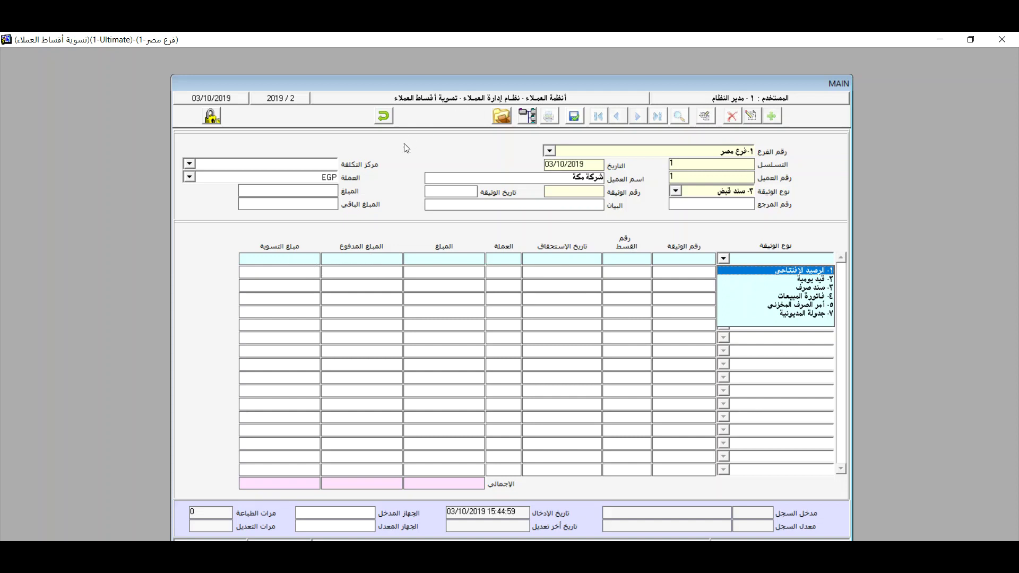
{"action": "key", "text": "Escape"}
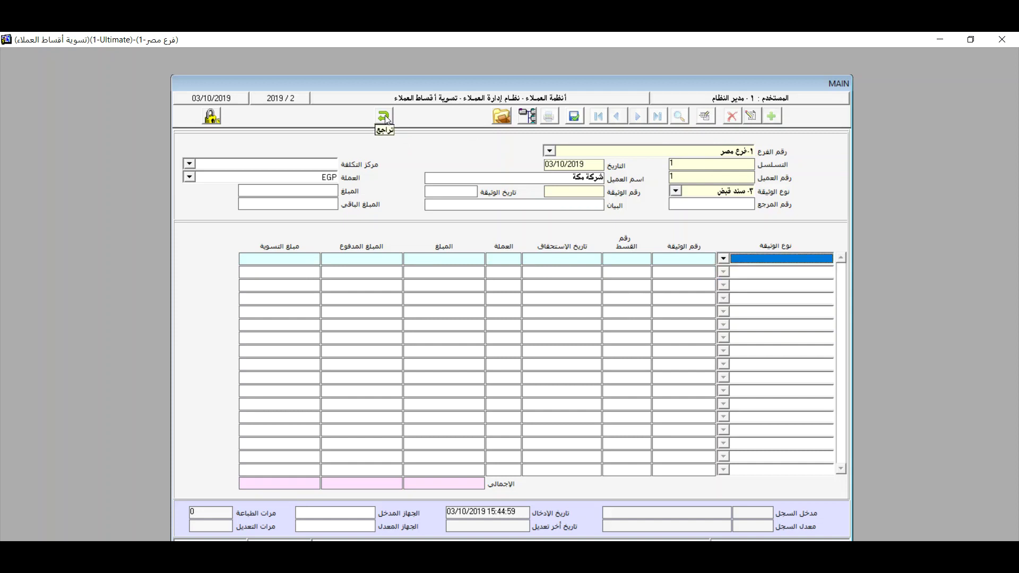
Discard the new installment settlement and close its form.
{"action": "left_click", "coordinate": [386, 118]}
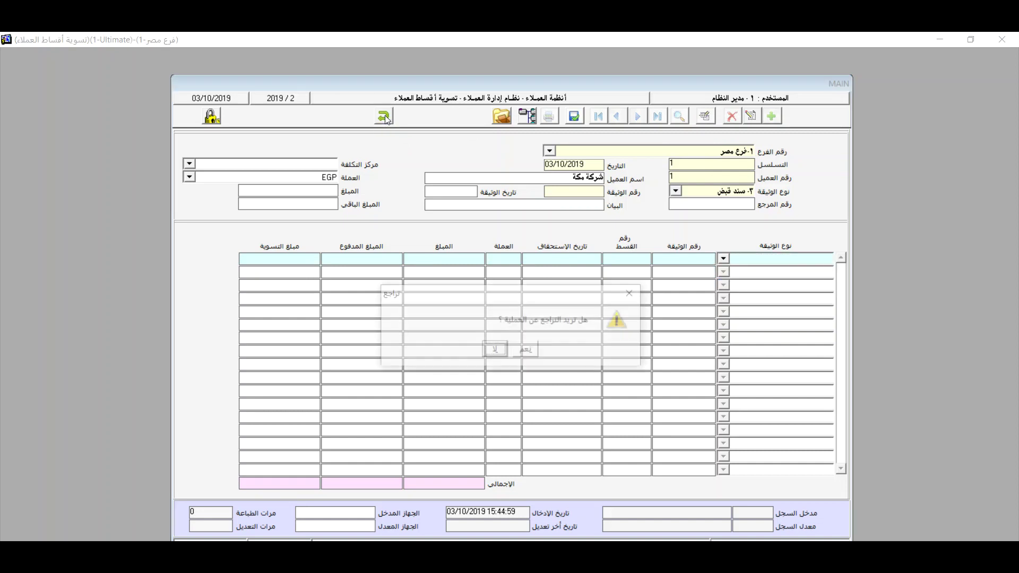
{"action": "left_click", "coordinate": [527, 351]}
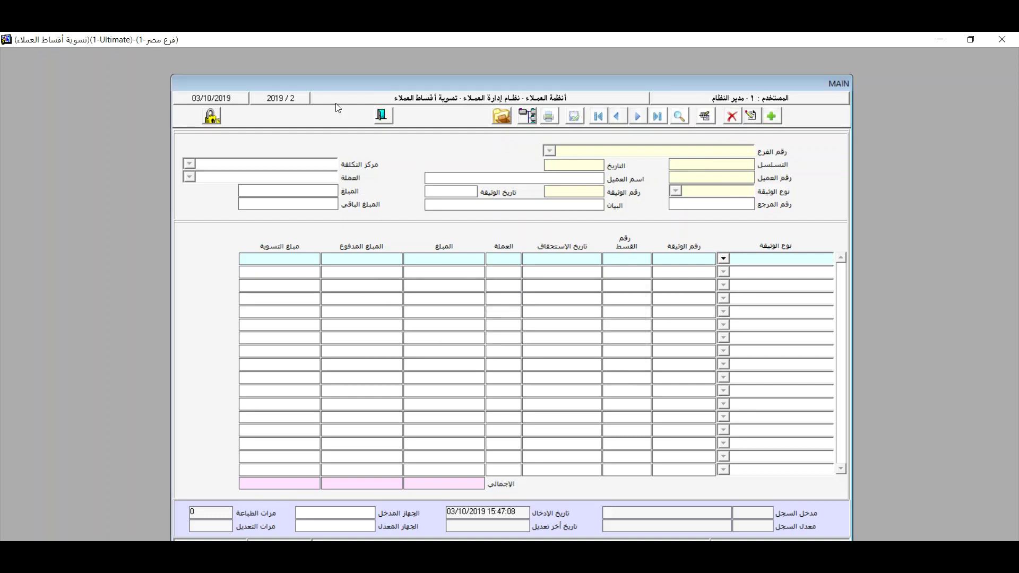
{"action": "left_click", "coordinate": [384, 117]}
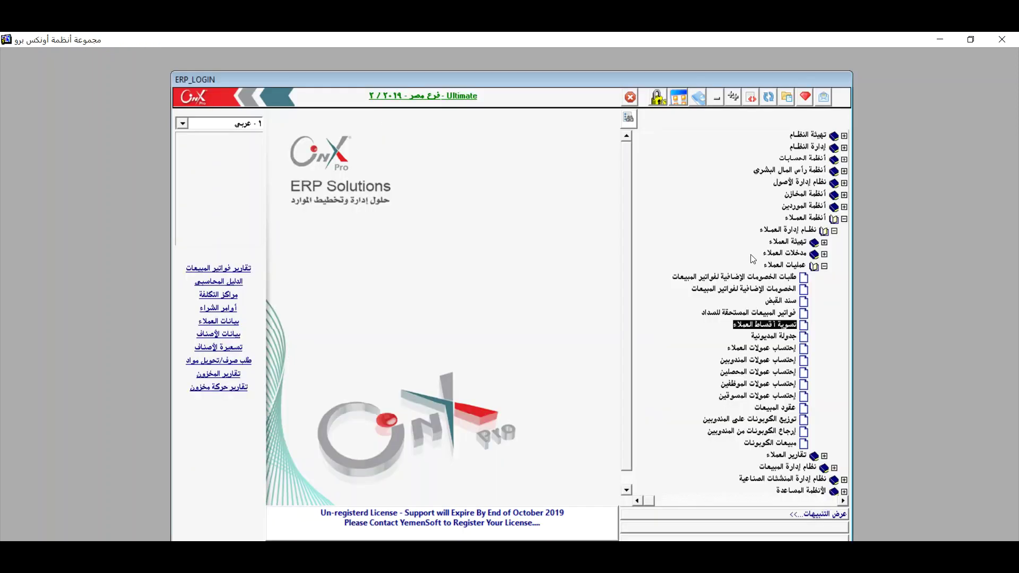
Open the جدولة المديونية form and start a new debt schedule.
{"action": "left_click", "coordinate": [767, 339]}
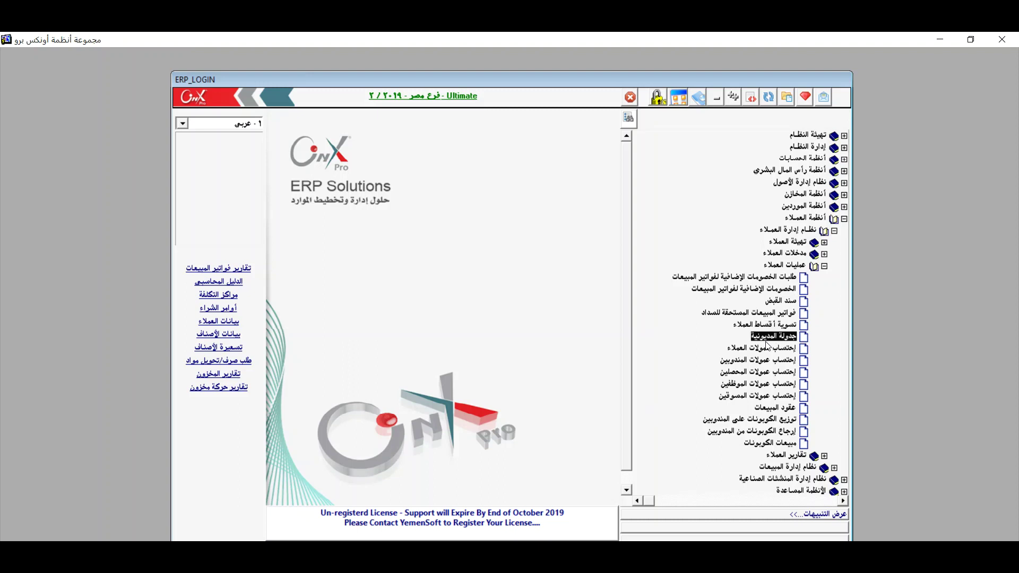
{"action": "double_click", "coordinate": [766, 339]}
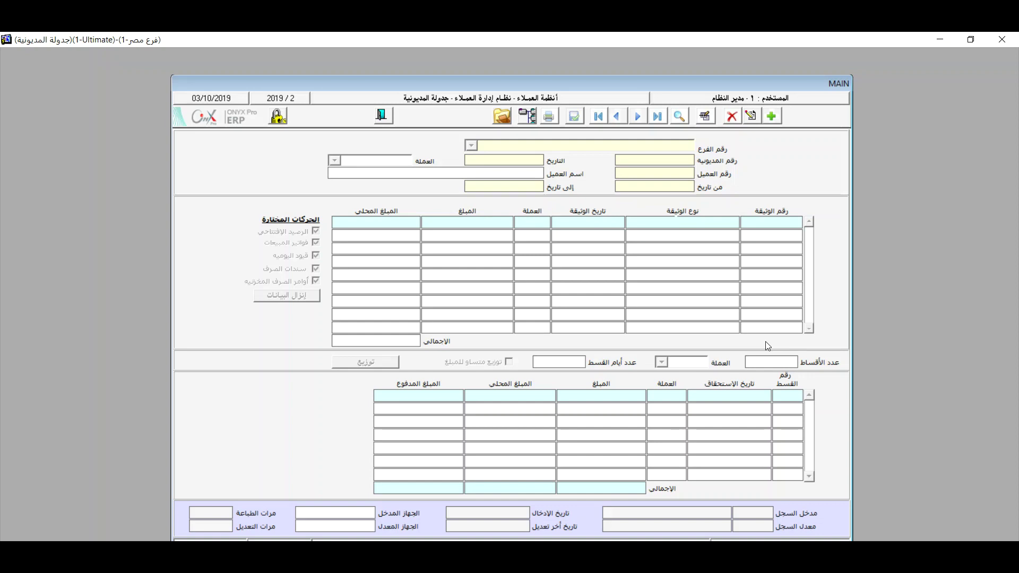
{"action": "left_click", "coordinate": [775, 121]}
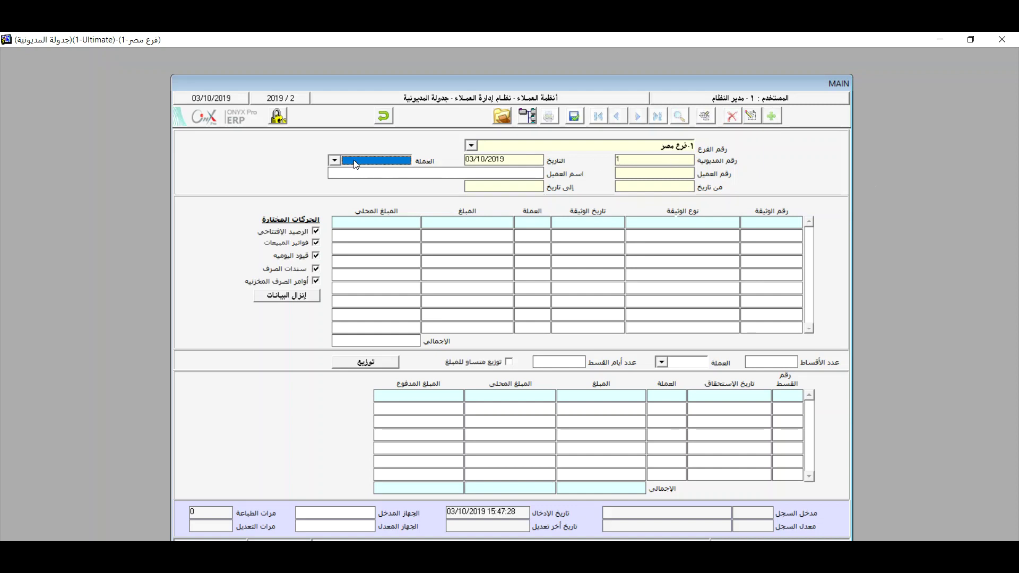
Set the schedule's currency to 1- EGP and its customer to شركة مكة.
{"action": "left_click", "coordinate": [336, 162]}
{"action": "left_click", "coordinate": [387, 173]}
{"action": "left_click", "coordinate": [647, 173]}
{"action": "type", "text": "1"}
{"action": "key", "text": "Return"}
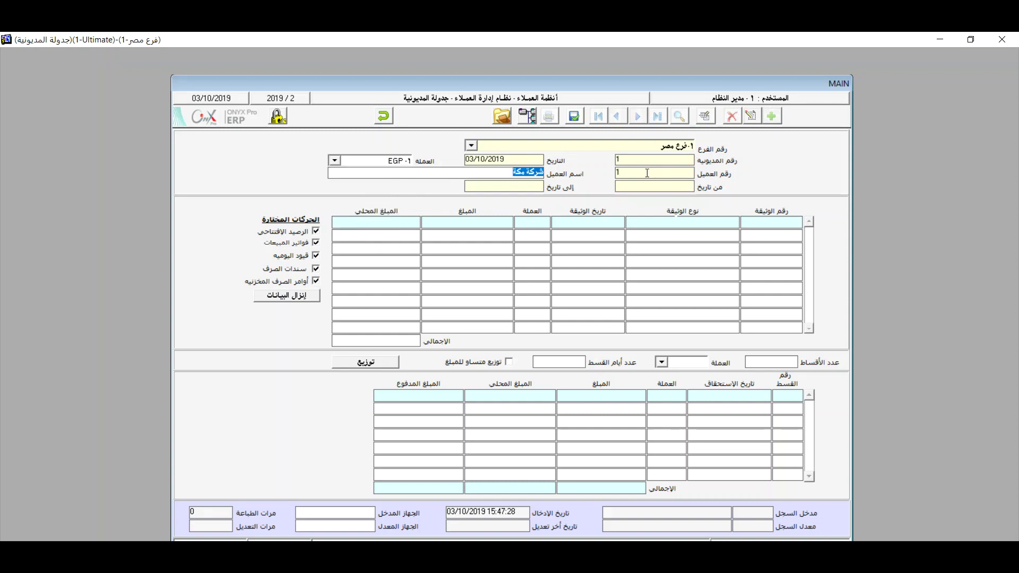
Set the schedule's date range from 01/09/2019 to 03/10/2019.
{"action": "left_click", "coordinate": [649, 187]}
{"action": "type", "text": "1/9/2019"}
{"action": "key", "text": "Return"}
{"action": "type", "text": "3/10/2019"}
{"action": "key", "text": "Return"}
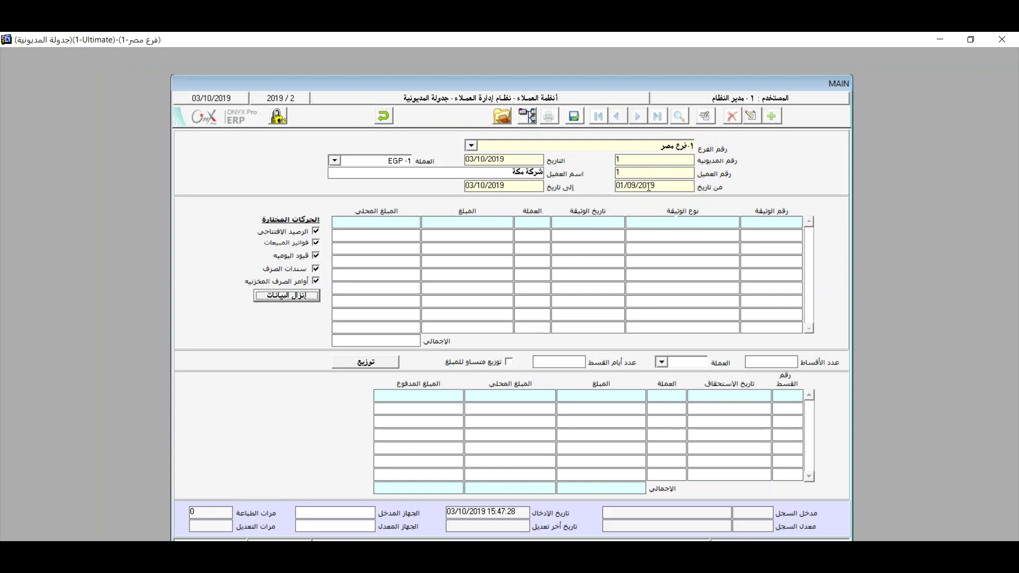
Leave only فواتير المبيعات selected among the الحركات المختارة and load the customer's documents.
{"action": "left_click", "coordinate": [316, 231]}
{"action": "left_click", "coordinate": [316, 255]}
{"action": "left_click", "coordinate": [316, 269]}
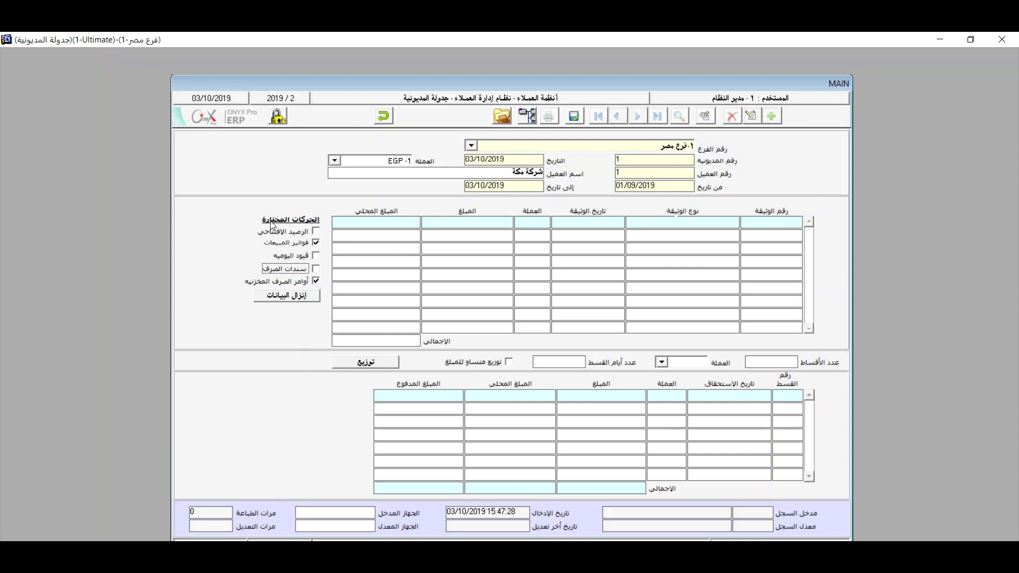
{"action": "left_click", "coordinate": [317, 281]}
{"action": "left_click", "coordinate": [304, 298]}
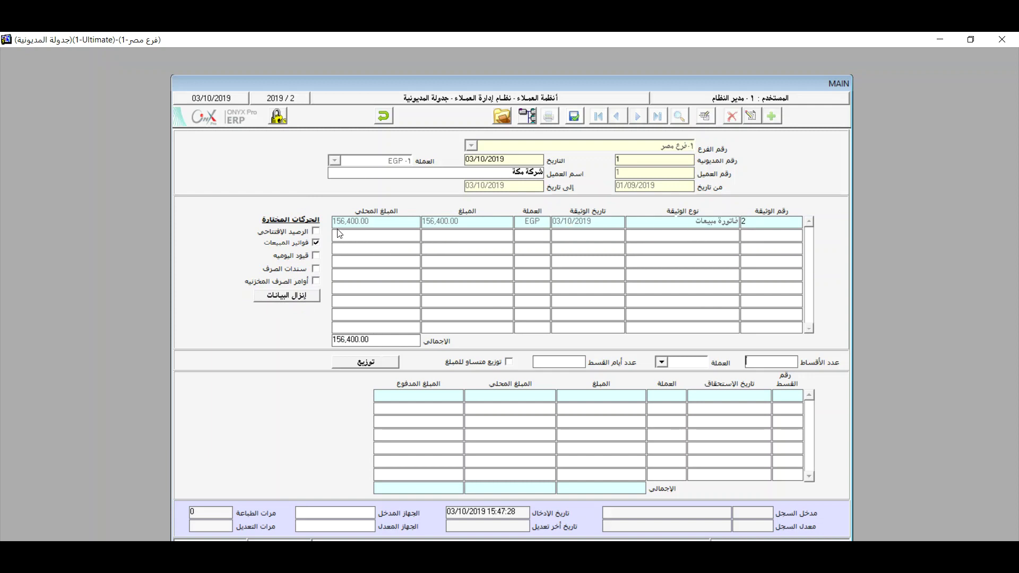
Try loading the documents with الرصيد الإفتتاحي included, and exclude it again.
{"action": "left_click", "coordinate": [316, 232]}
{"action": "left_click", "coordinate": [310, 298]}
{"action": "left_click", "coordinate": [316, 233]}
Set the number of installments to 3, their currency to 1- EGP and the days per installment to 30.
{"action": "left_click", "coordinate": [760, 364]}
{"action": "type", "text": "3"}
{"action": "left_click", "coordinate": [662, 362]}
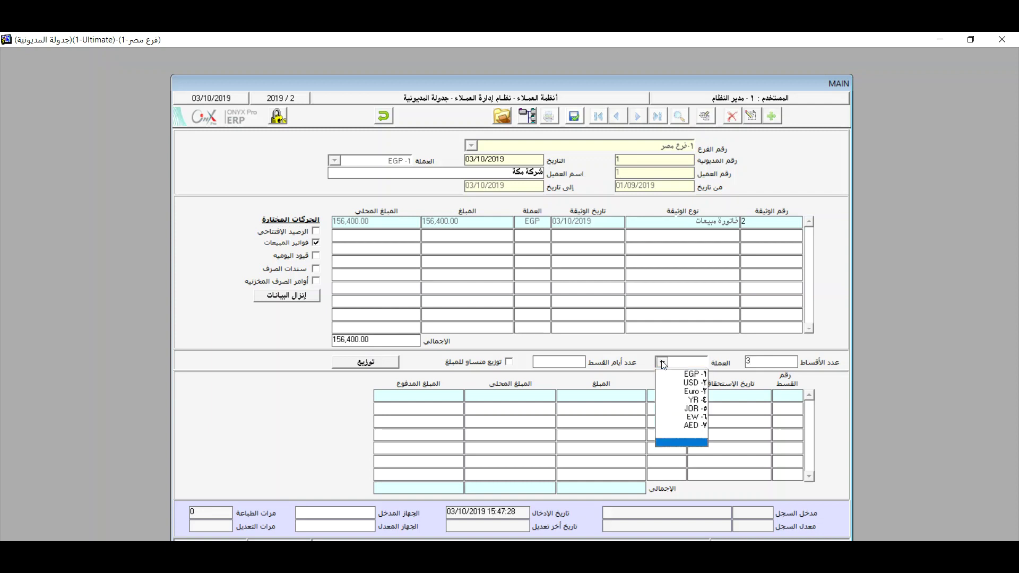
{"action": "left_click", "coordinate": [690, 374]}
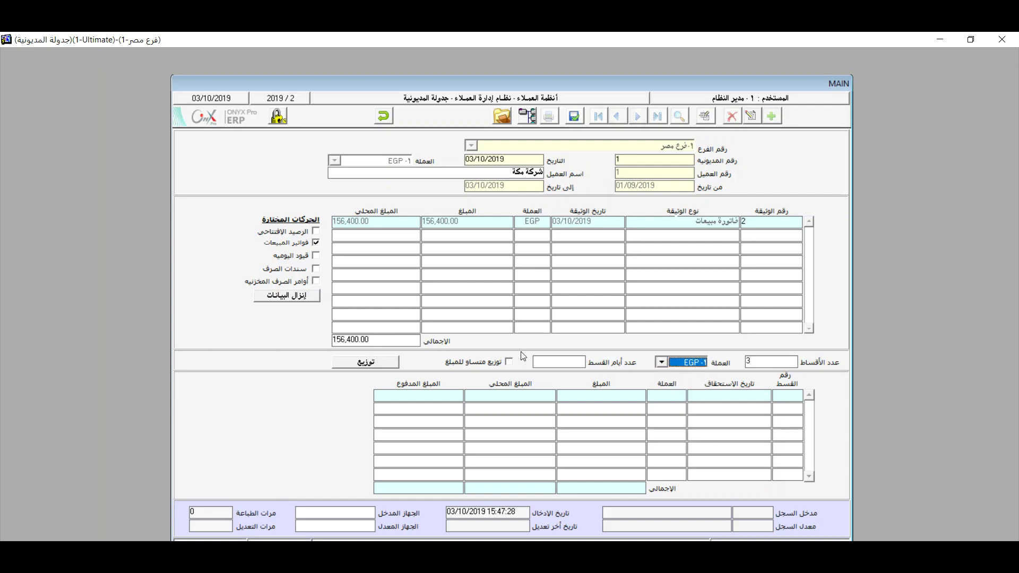
{"action": "left_click", "coordinate": [550, 361]}
{"action": "type", "text": "30"}
{"action": "key", "text": "Tab"}
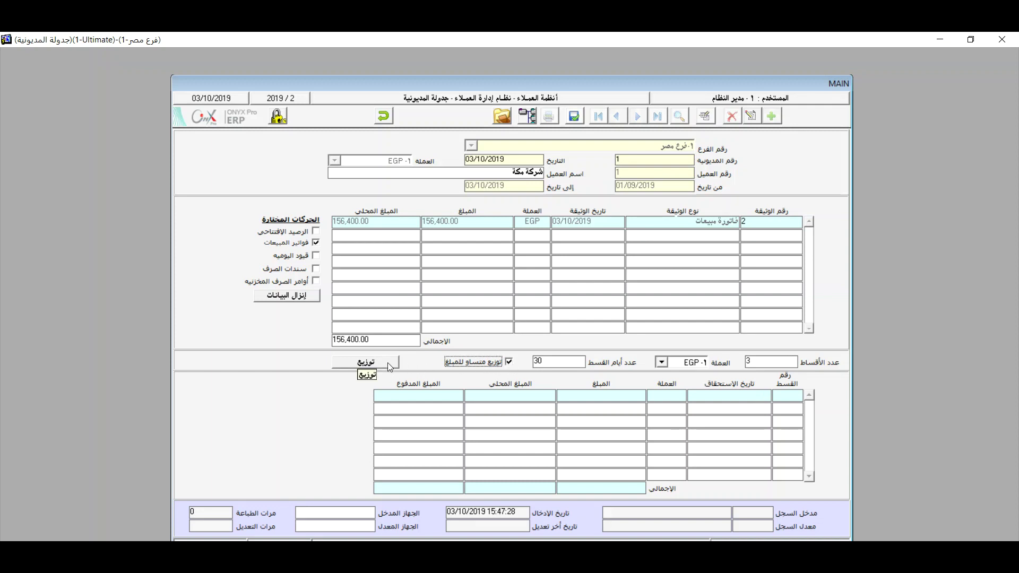
Enable توزيع متساوٍ للمبلغ and distribute the debt over the installments.
{"action": "left_click", "coordinate": [510, 363]}
{"action": "left_click", "coordinate": [508, 362]}
{"action": "left_click", "coordinate": [387, 361]}
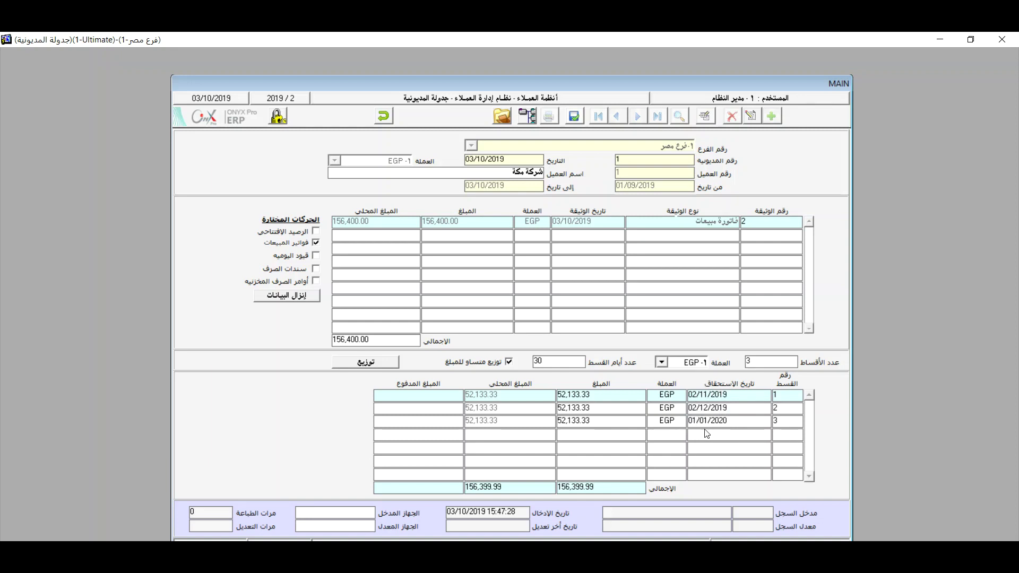
Turn off equal distribution, set the three installment amounts to 56,400, 50,000 and 50,000, and save the schedule.
{"action": "left_click", "coordinate": [510, 362]}
{"action": "left_click", "coordinate": [594, 395]}
{"action": "type", "text": "56,400"}
{"action": "key", "text": "Return"}
{"action": "type", "text": "50000"}
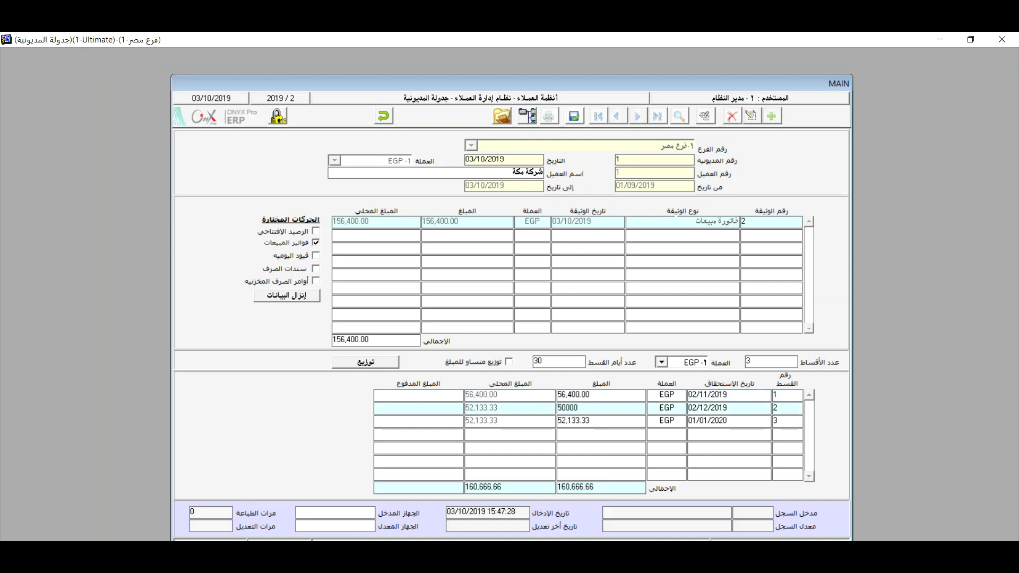
{"action": "key", "text": "Return"}
{"action": "type", "text": "50,000"}
{"action": "key", "text": "Return"}
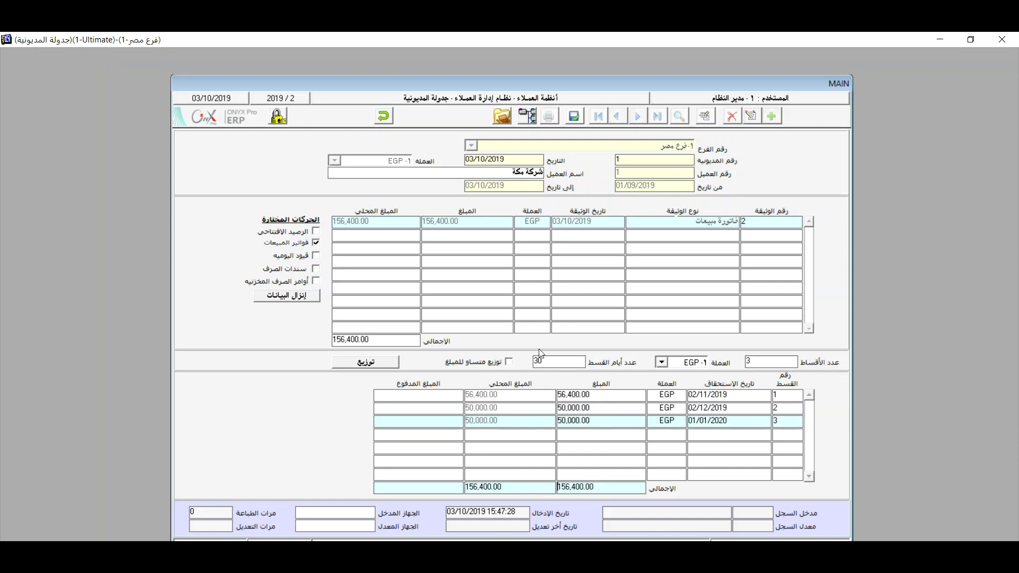
{"action": "left_click", "coordinate": [573, 116]}
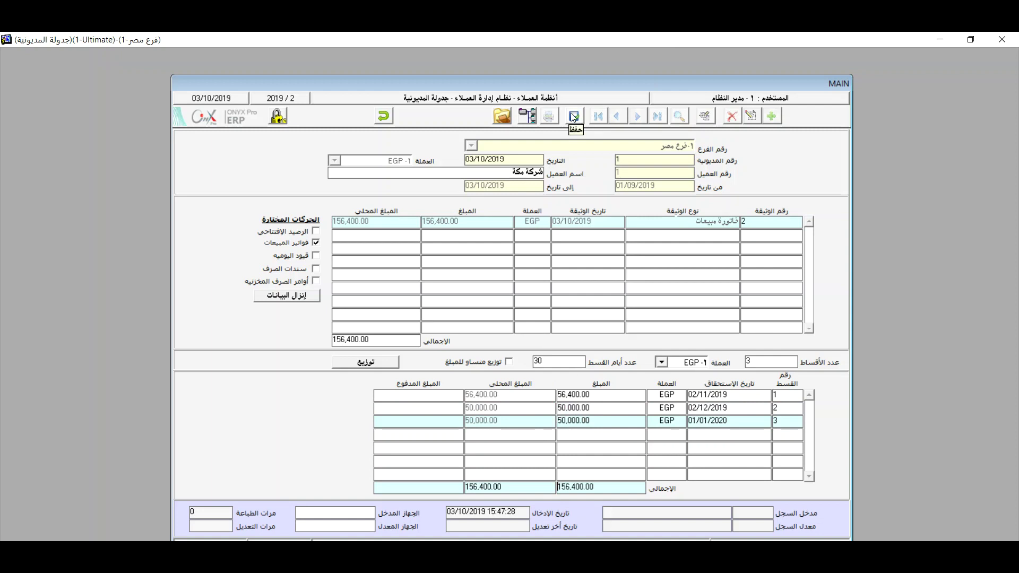